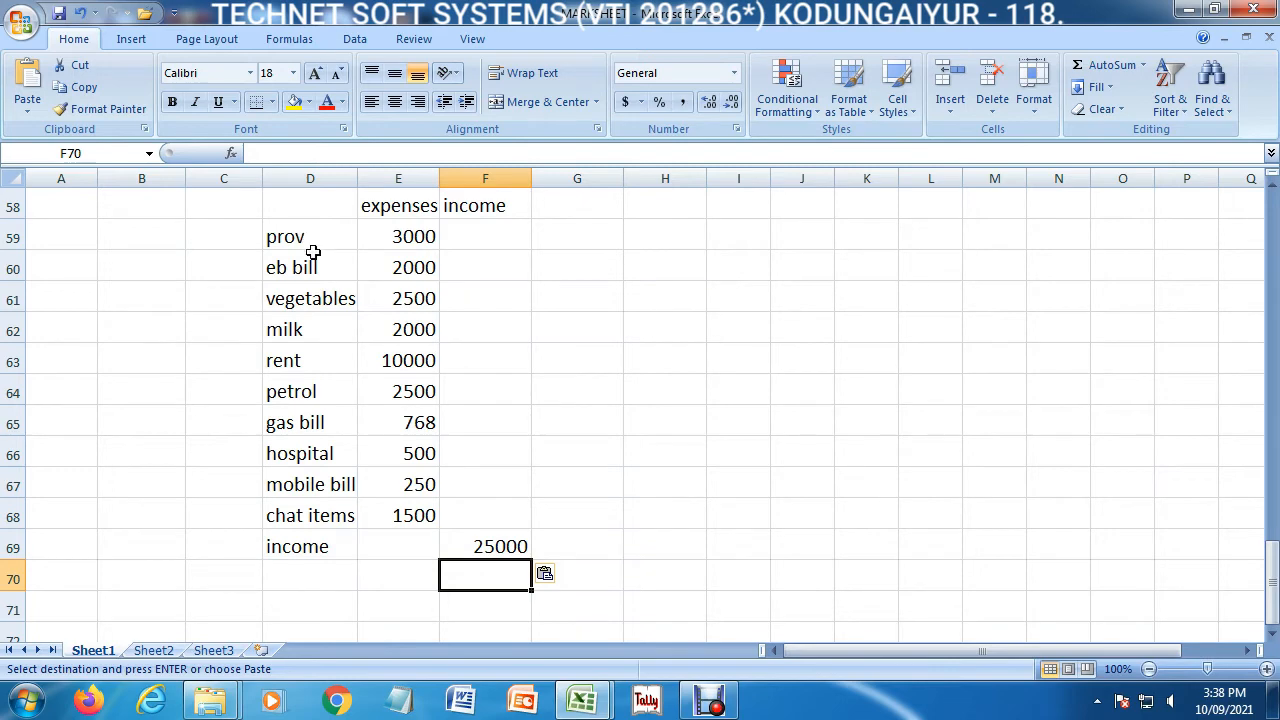
- Enter the title "SEPTEMBER MONTH INC AND EXP" in cell D57 above the expenses and income table
click(1272, 186)
click(1272, 186)
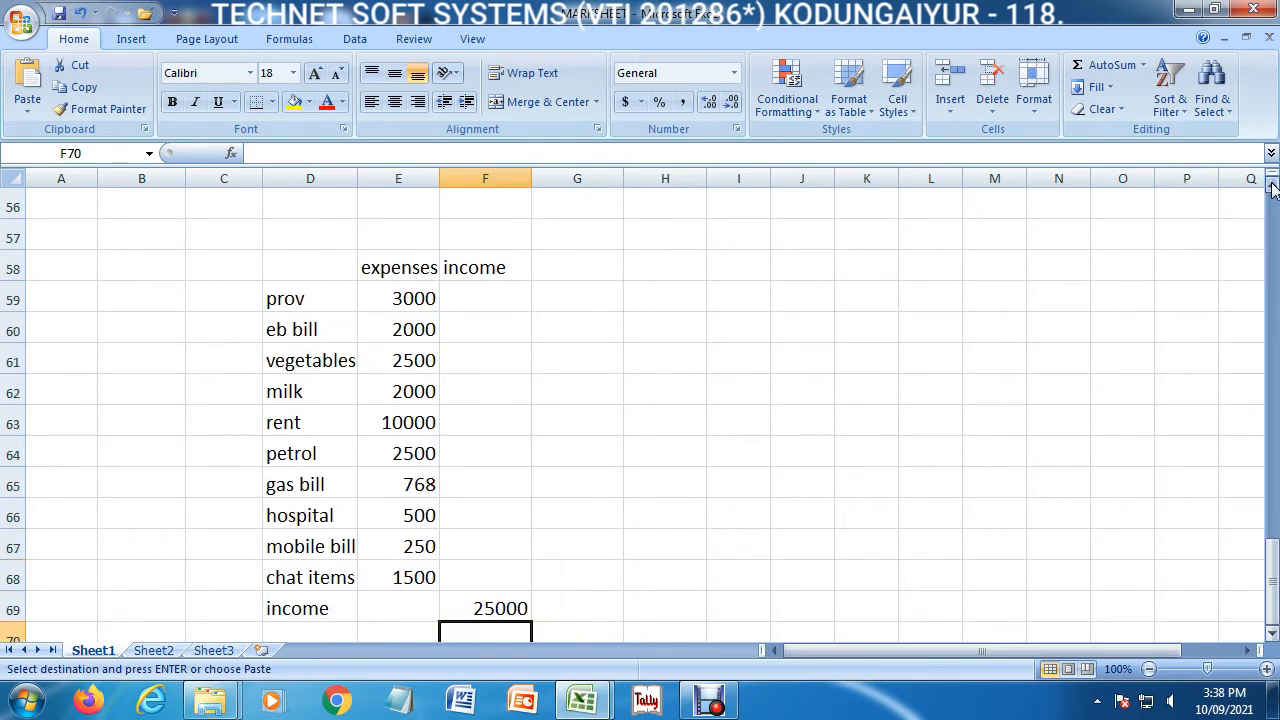
click(1272, 186)
click(326, 265)
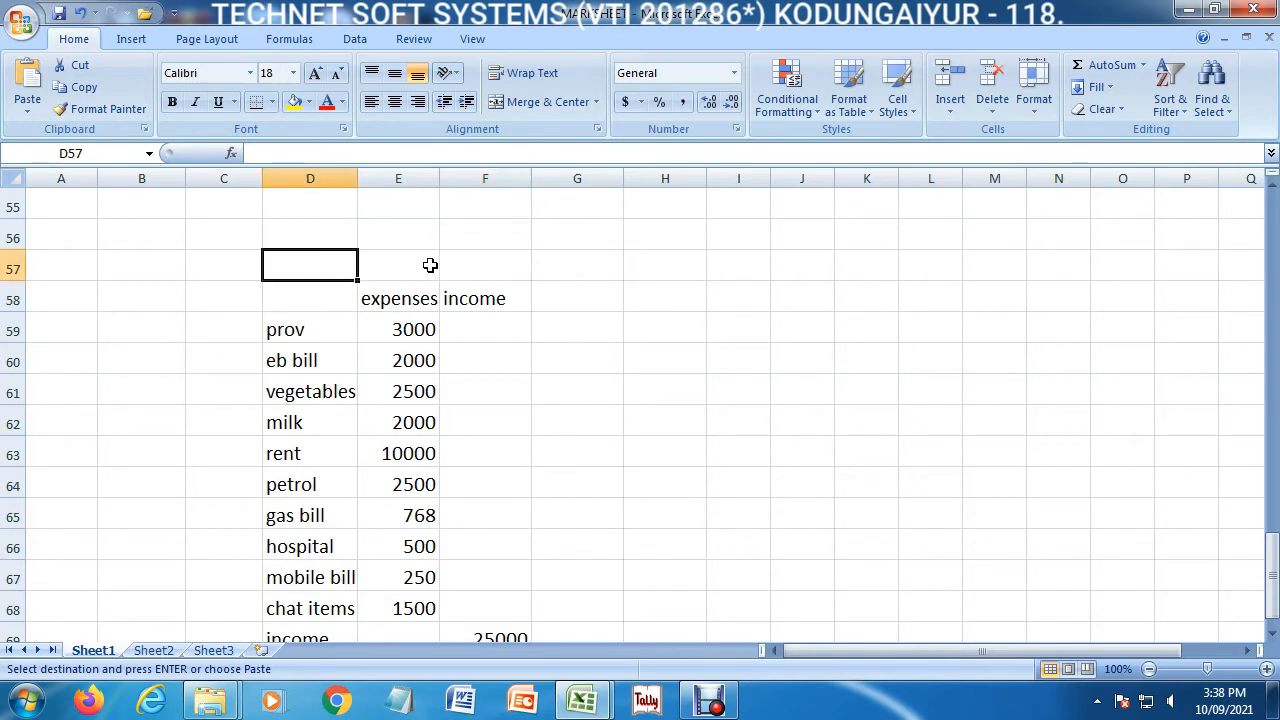
text(SEPTMEN)
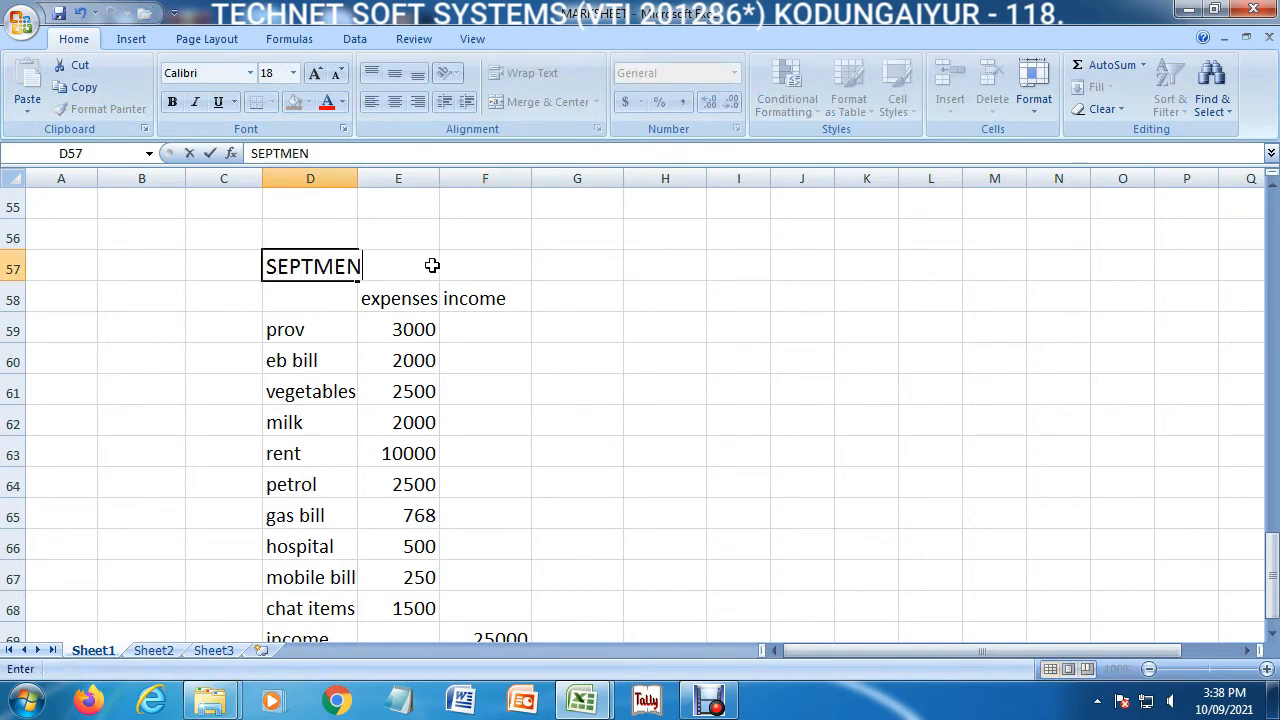
key(BackSpace)
key(BackSpace)
key(BackSpace)
key(BackSpace)
text(TEMBER MONTH I)
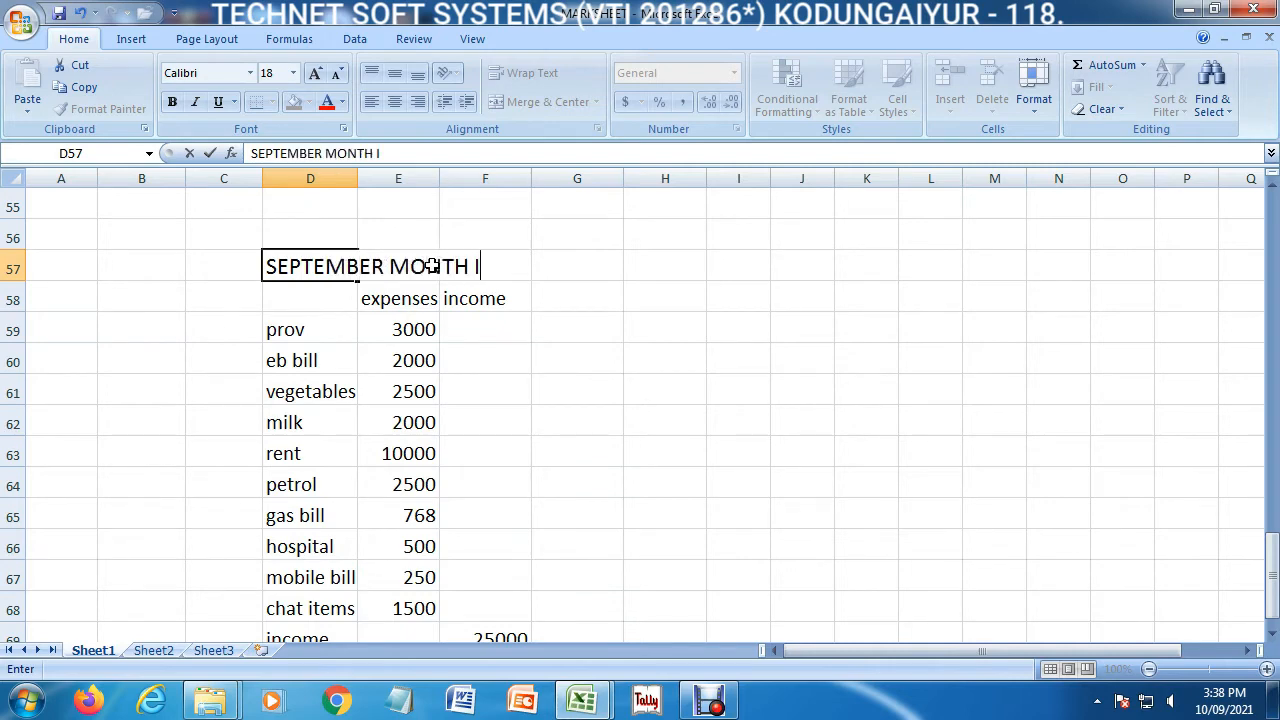
text(NC AND C)
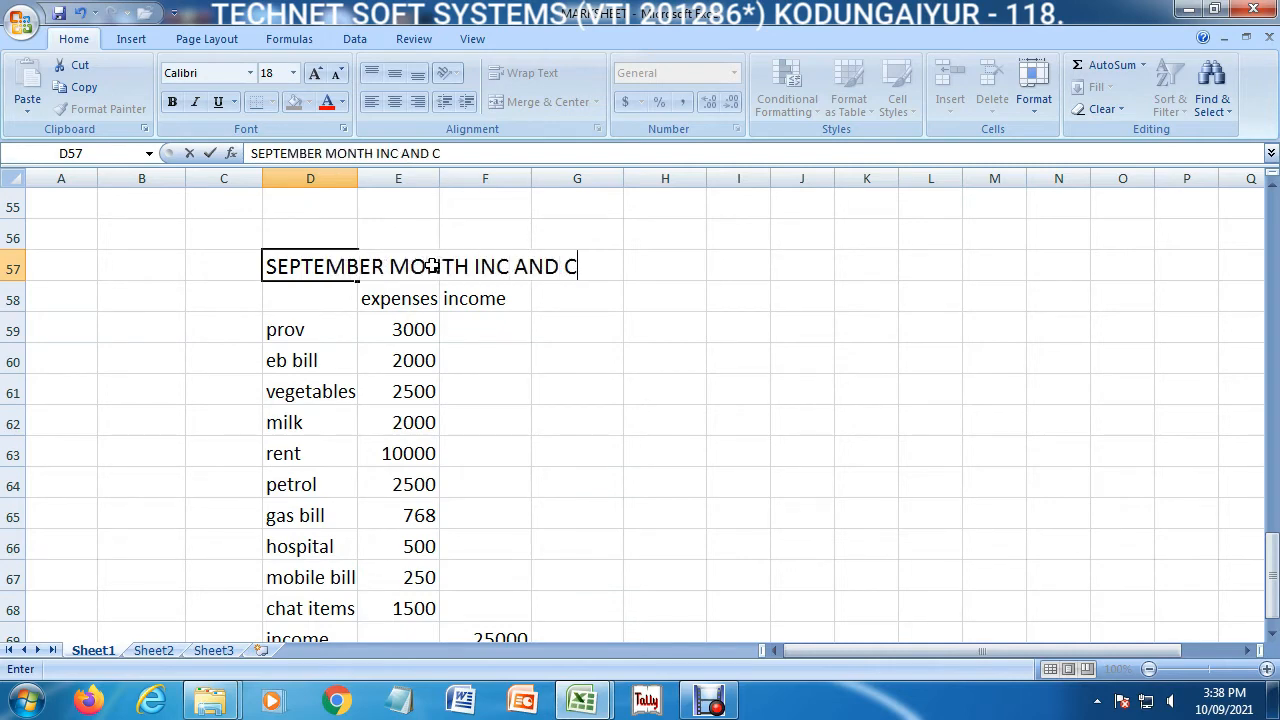
key(BackSpace)
text(EP)
key(BackSpace)
text(XP)
key(Return)
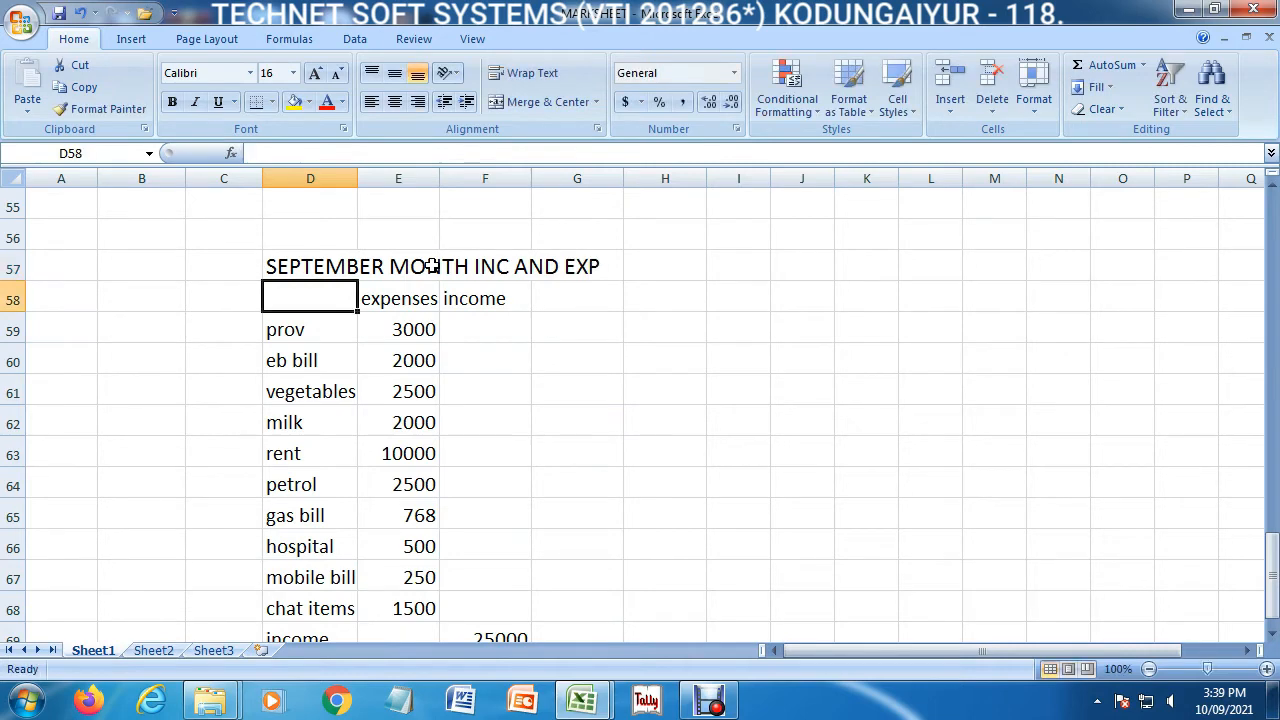
- Review each expense item and its amount, from prov in row 59 to chat items in row 68
drag(1272, 575, 1272, 565)
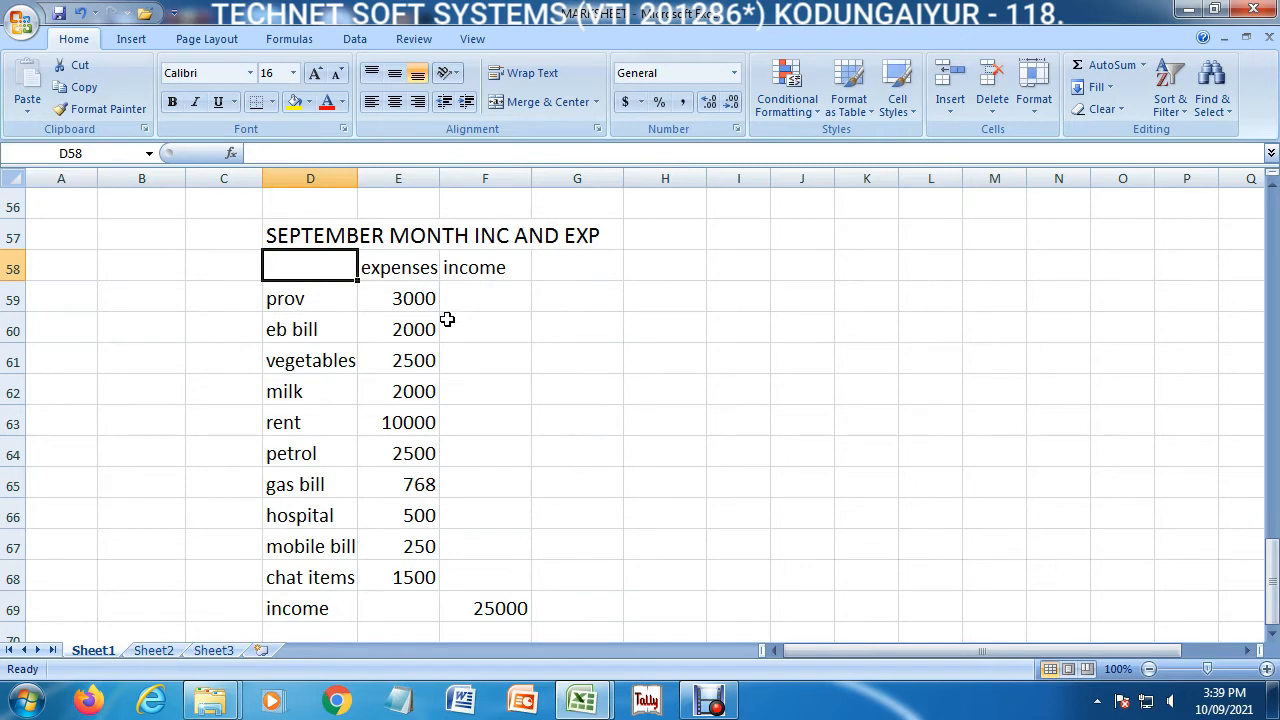
click(1272, 637)
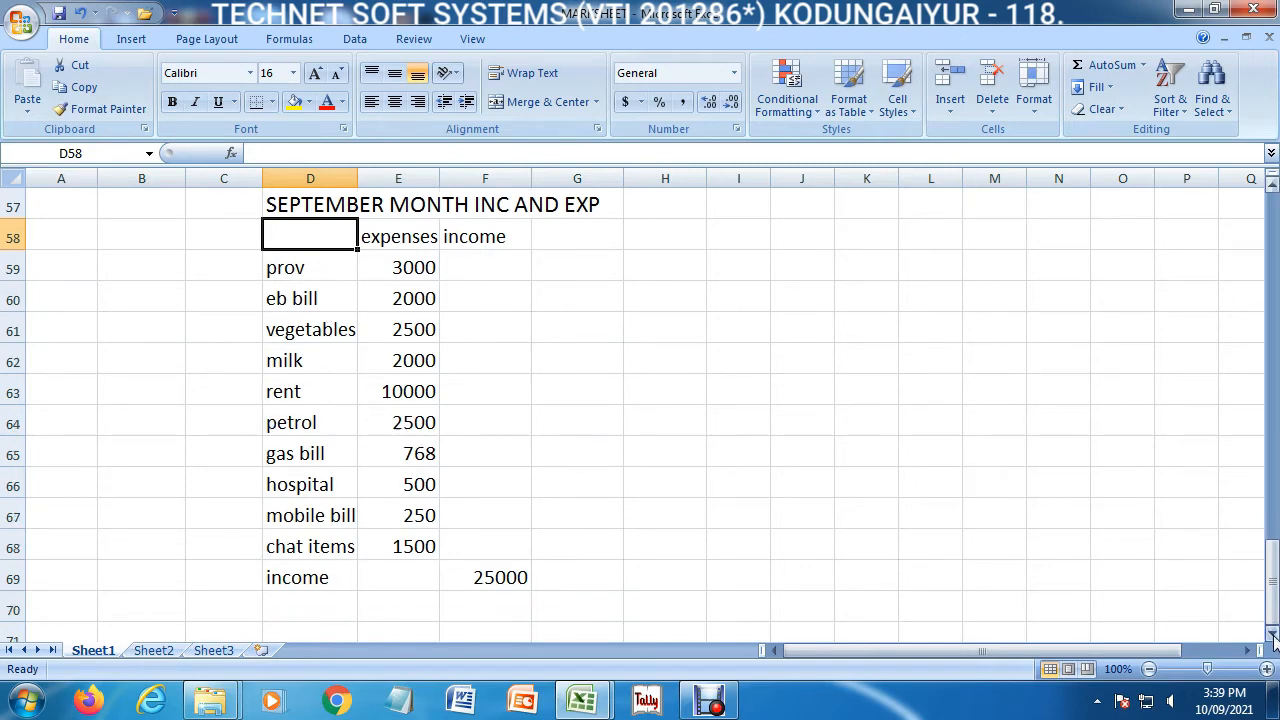
click(325, 270)
click(391, 260)
click(334, 294)
click(375, 298)
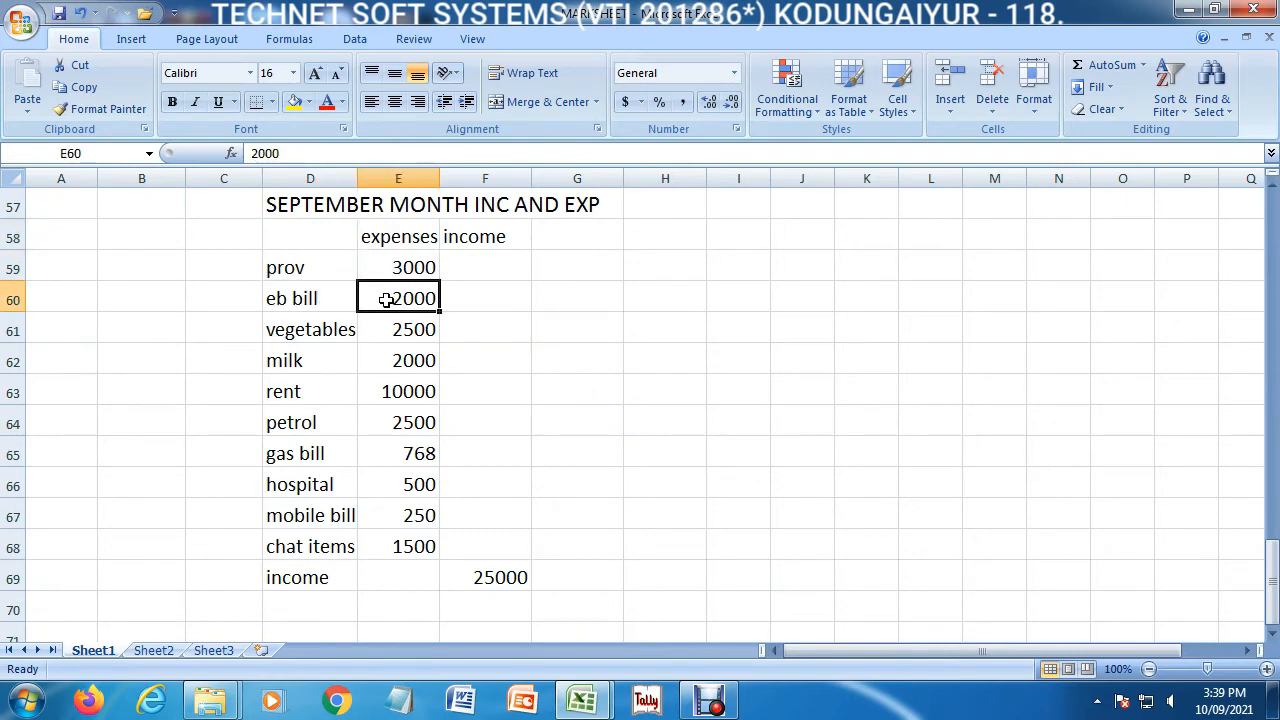
click(330, 330)
click(394, 330)
click(325, 356)
click(395, 361)
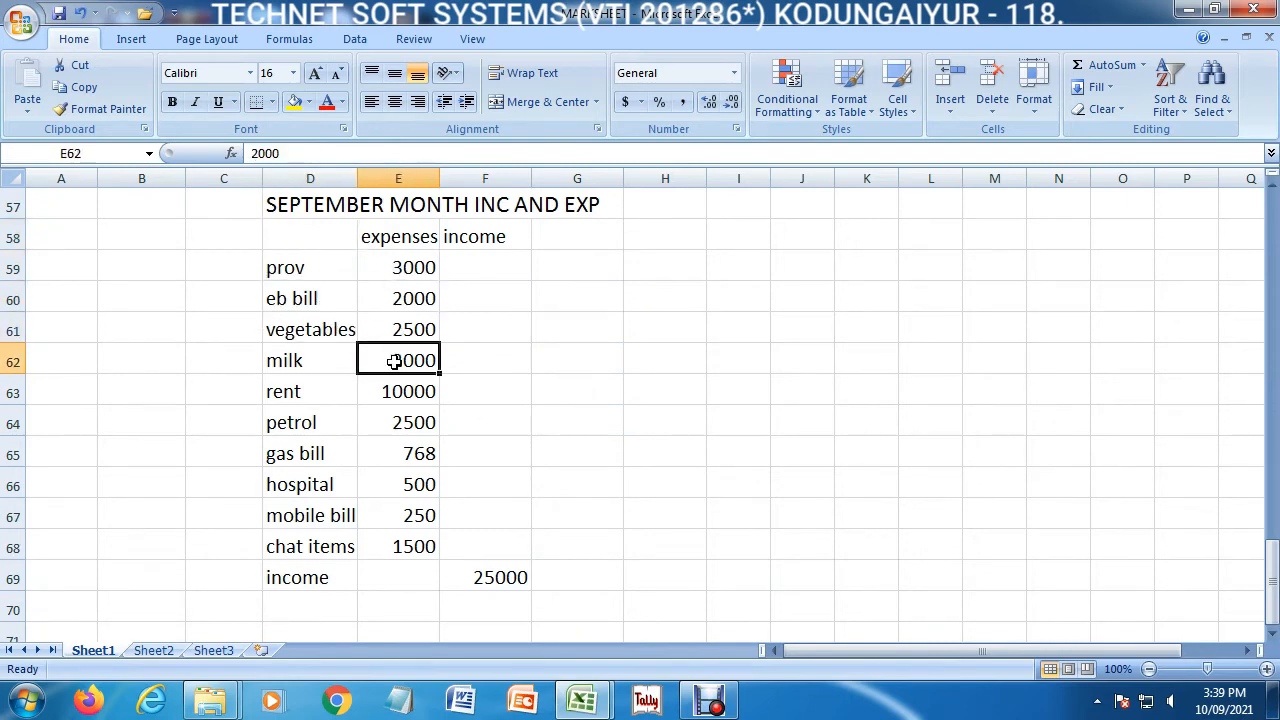
click(385, 390)
click(405, 420)
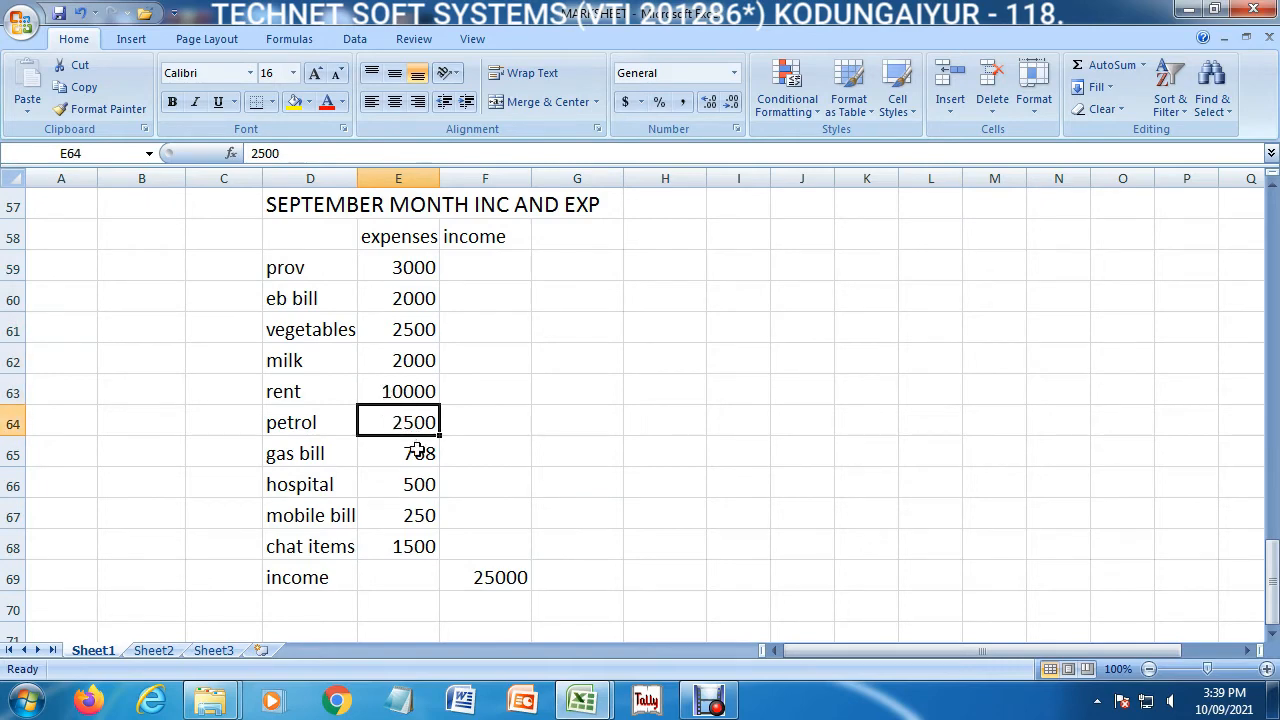
click(418, 452)
click(421, 488)
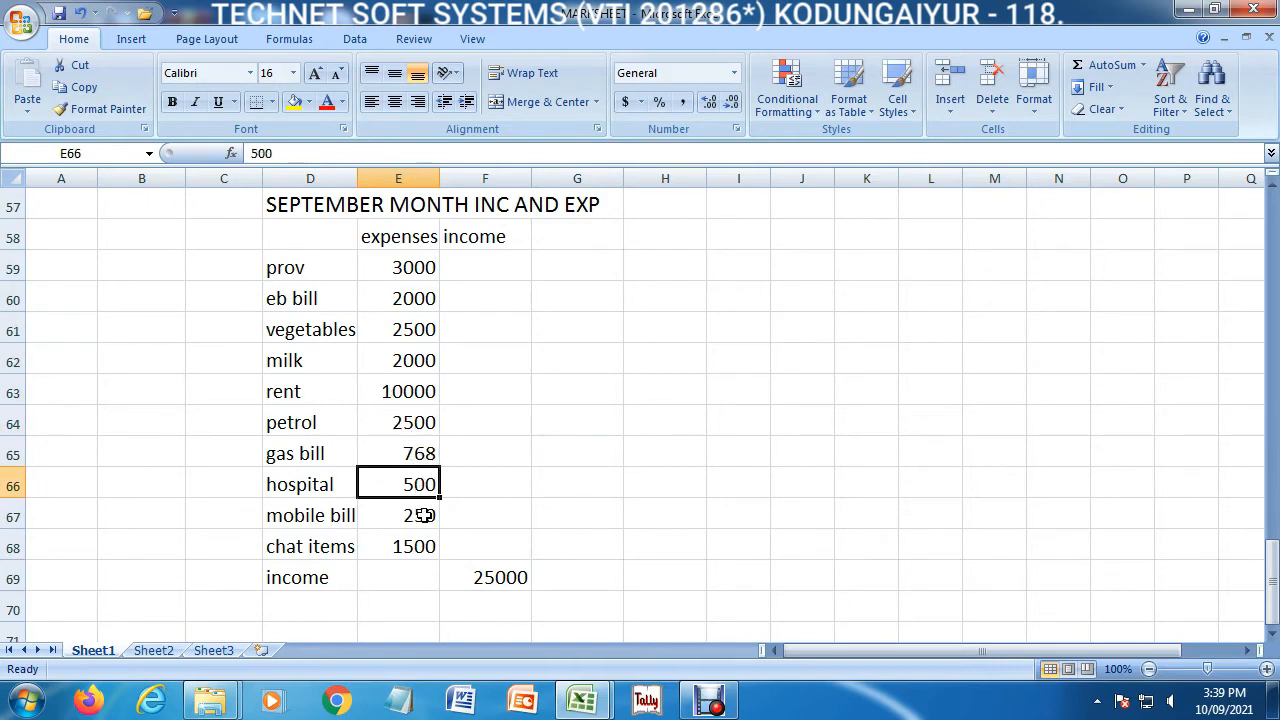
click(424, 515)
click(416, 546)
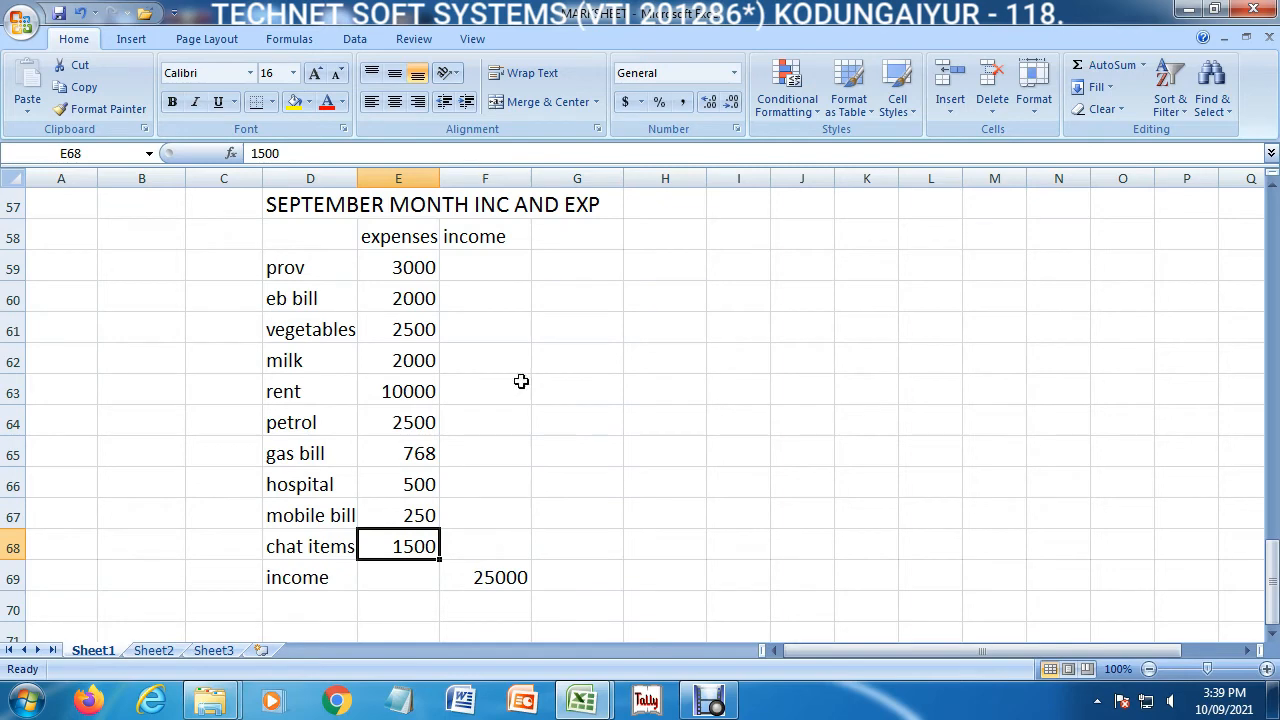
- Total the expenses and income columns in row 70 with AutoSum over the range E59:F70
click(421, 609)
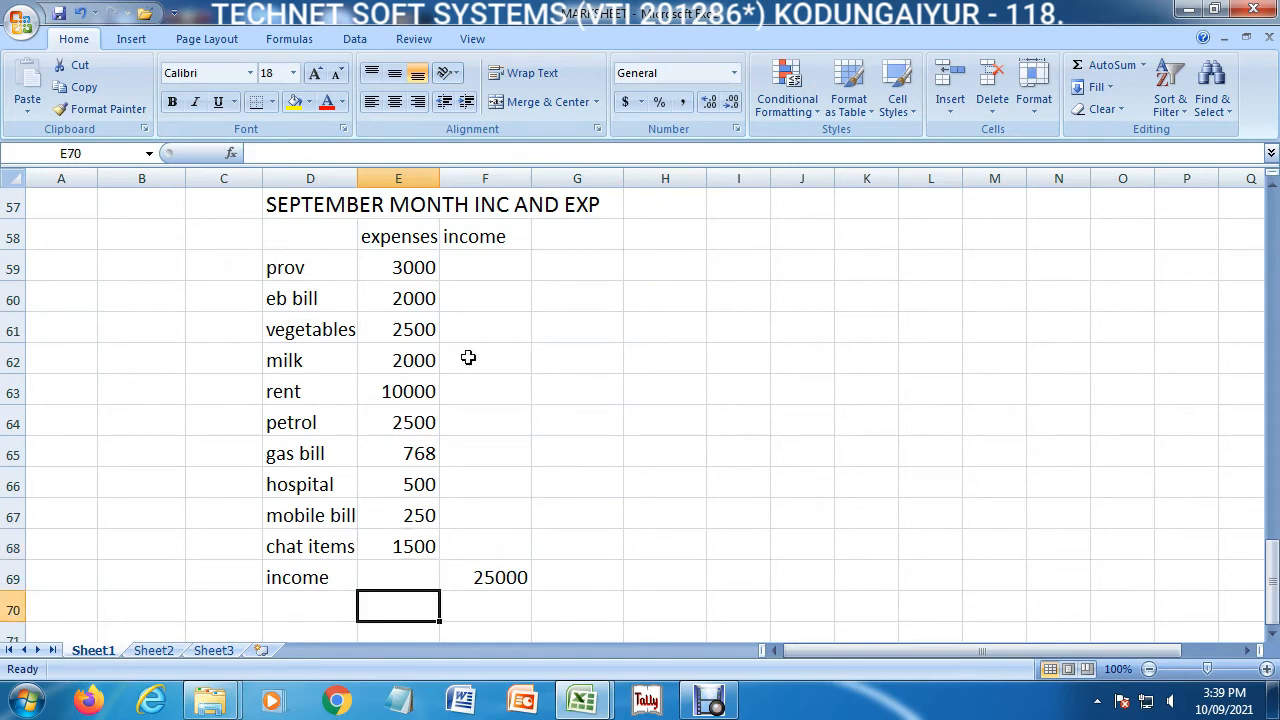
click(1272, 633)
click(1272, 633)
click(1272, 633)
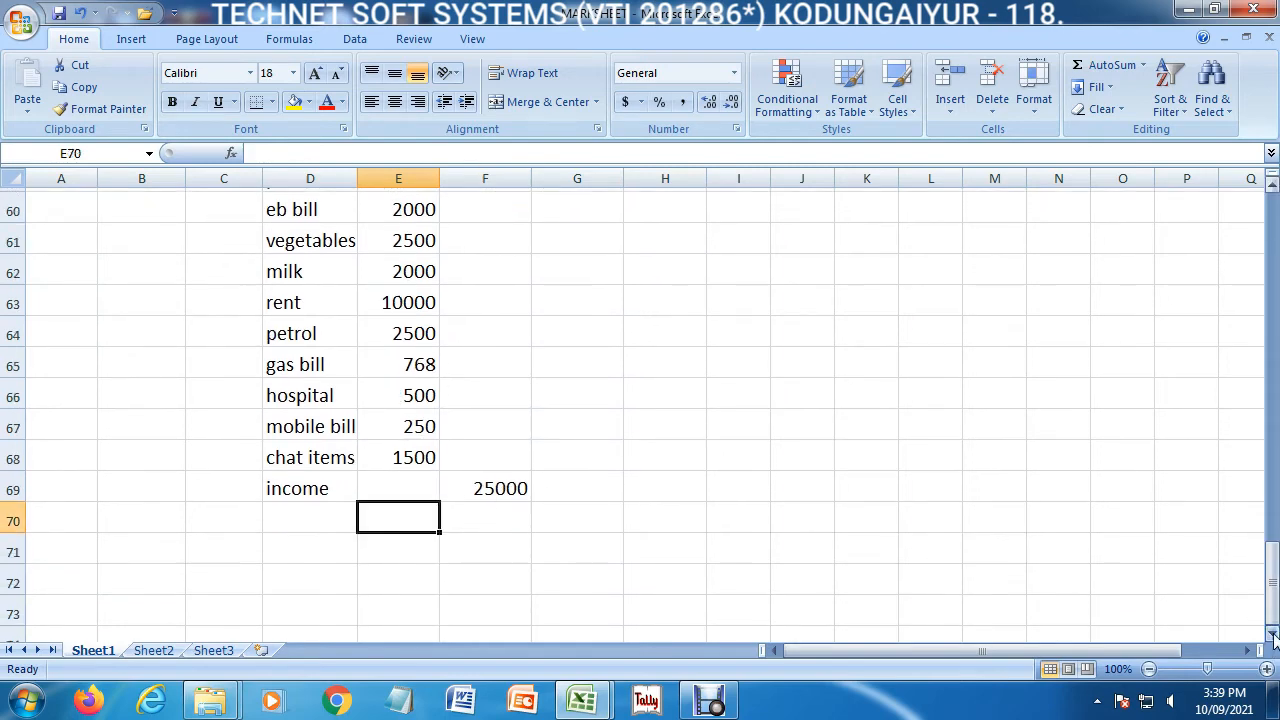
click(1272, 634)
click(1272, 634)
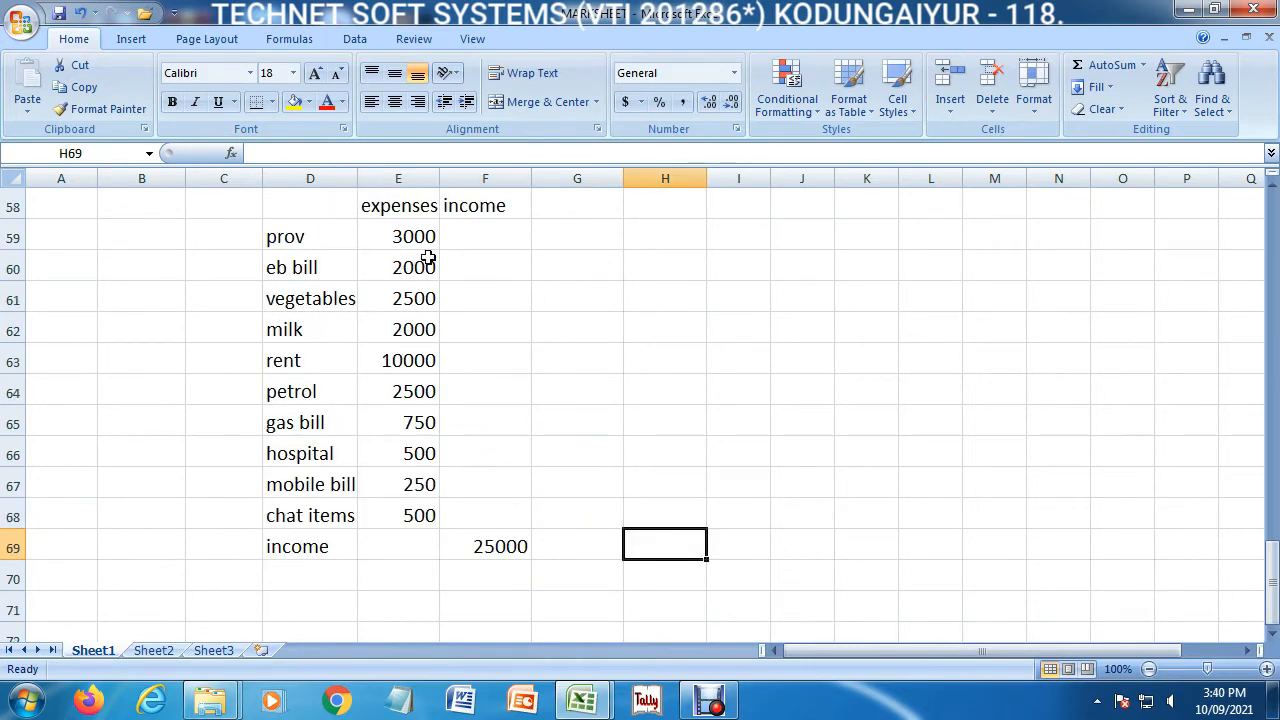
drag(405, 236, 496, 484)
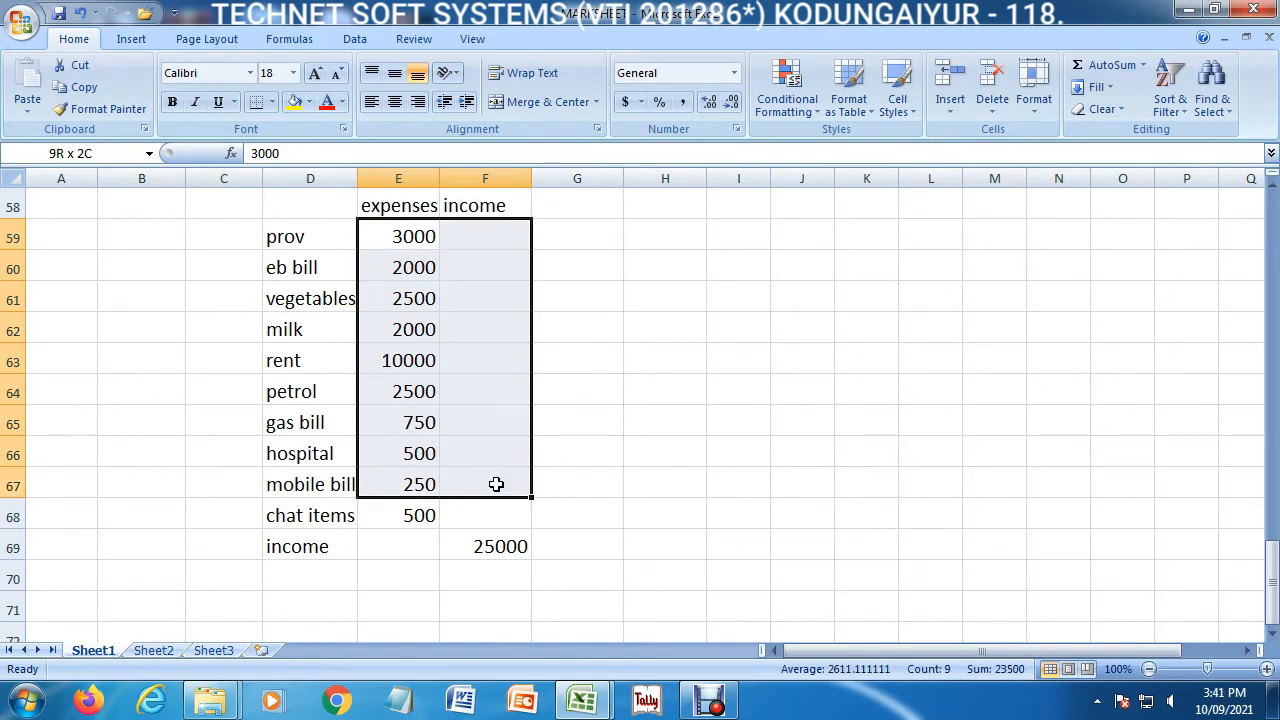
drag(496, 484, 515, 572)
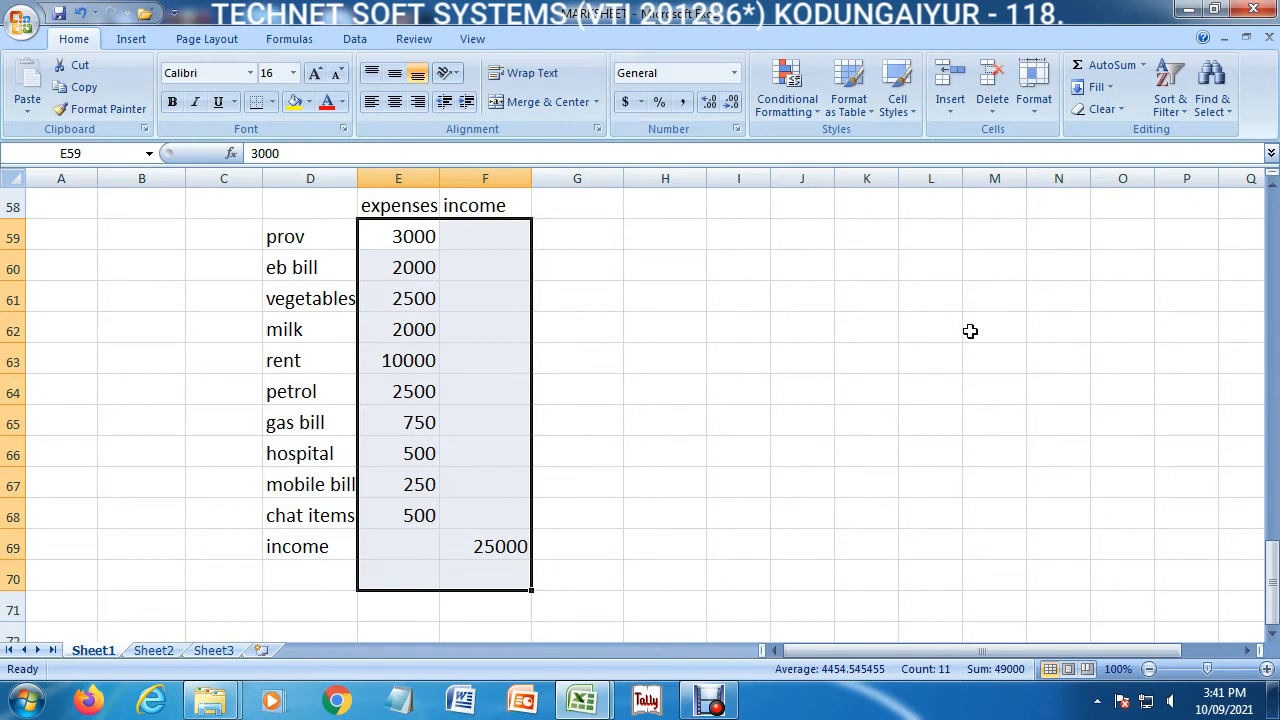
click(1113, 68)
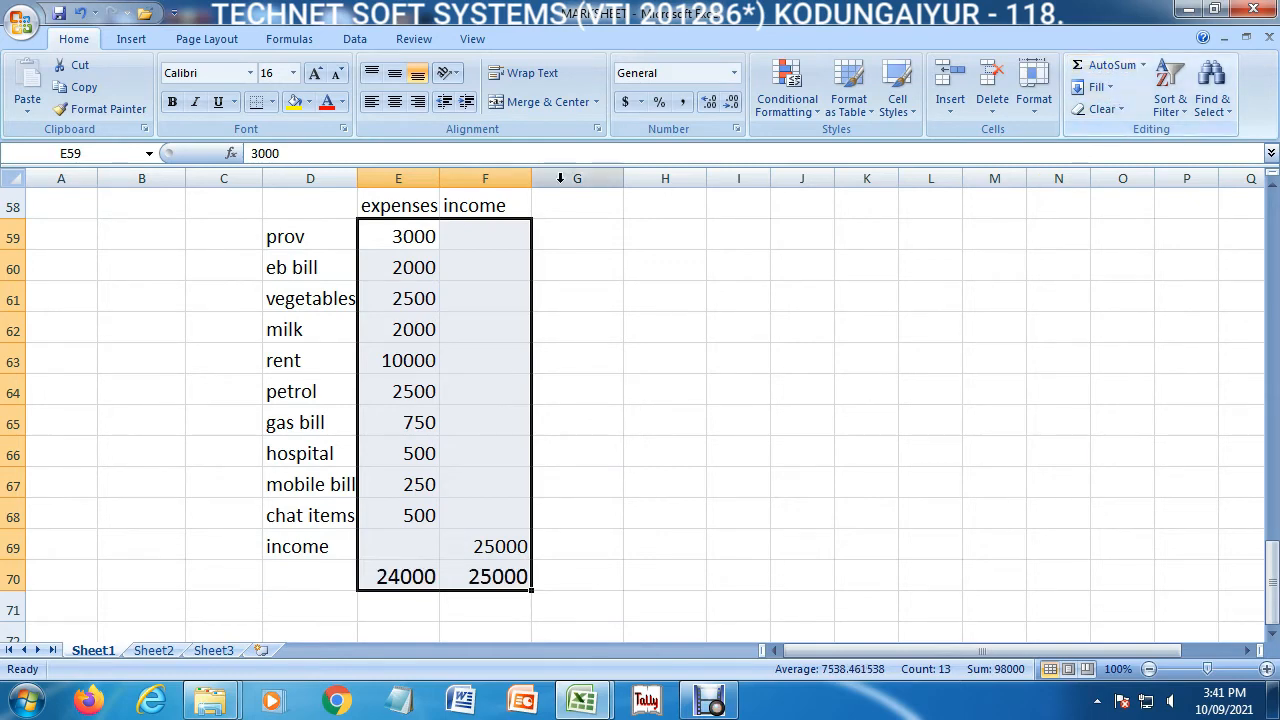
- Enter the label "Profit" in cell D71 below the totals row
click(329, 603)
text(pROFIT)
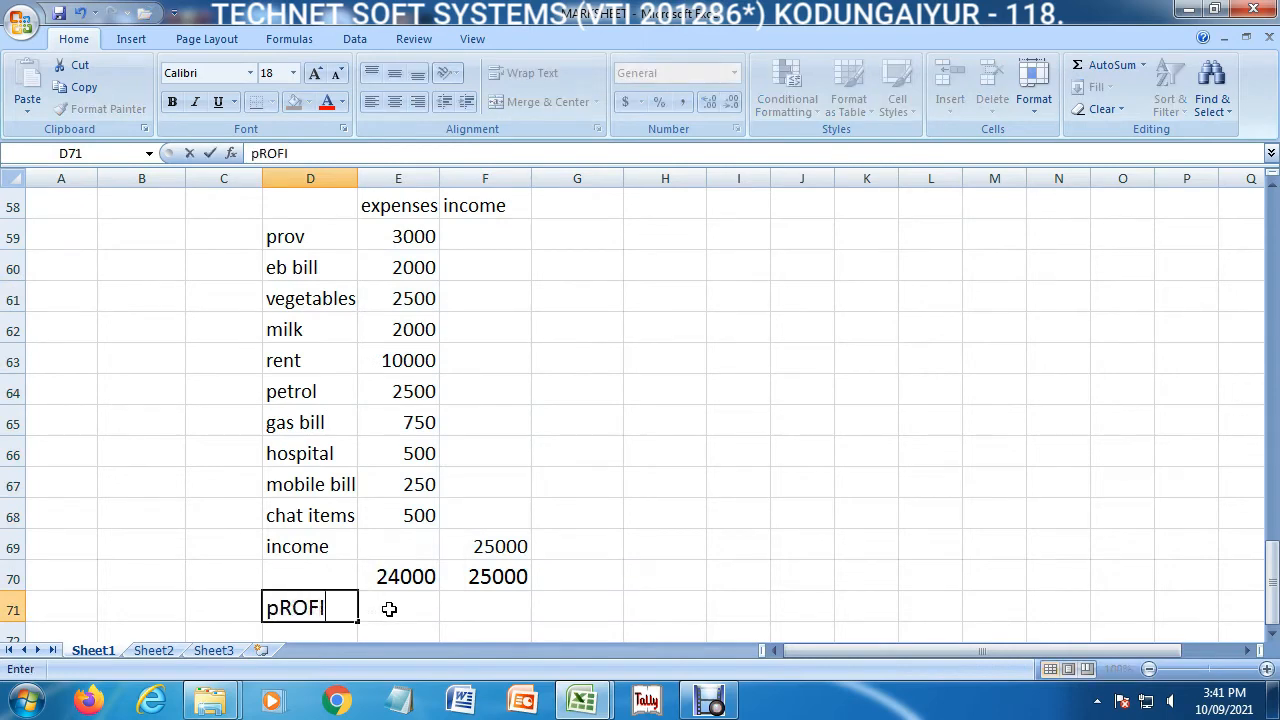
key(BackSpace)
key(BackSpace)
key(BackSpace)
key(BackSpace)
key(BackSpace)
key(BackSpace)
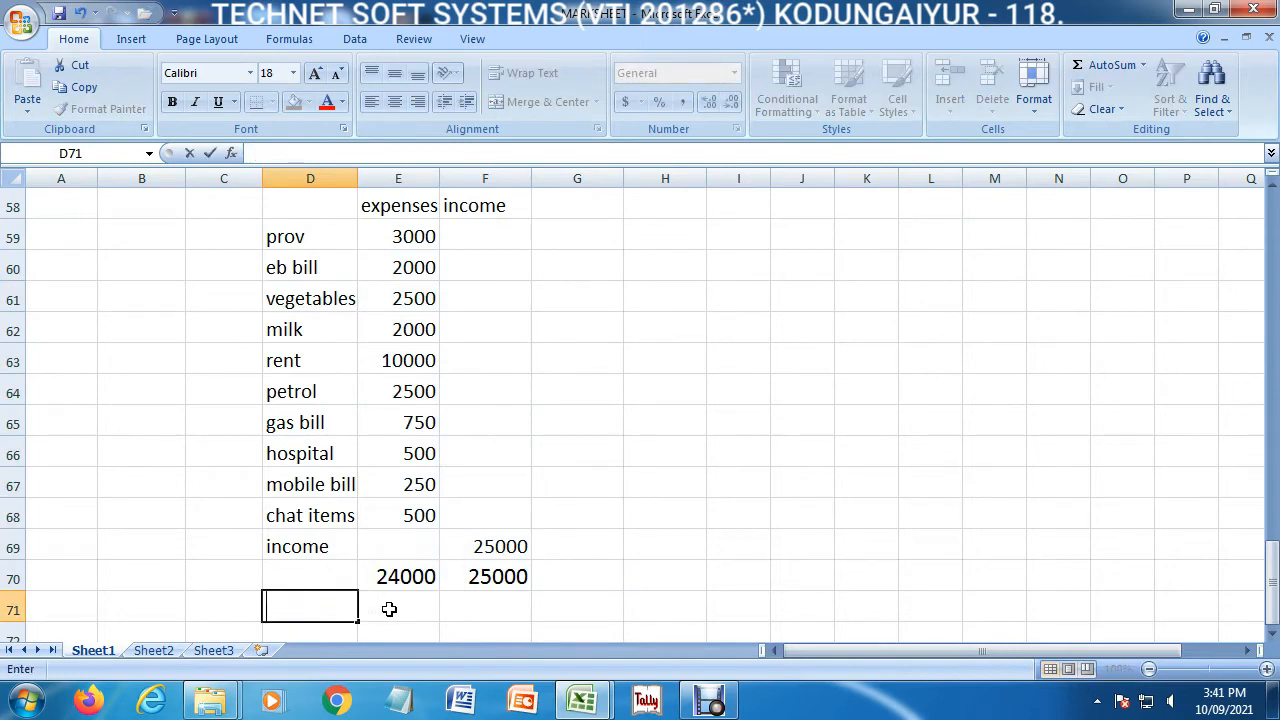
text(Pro)
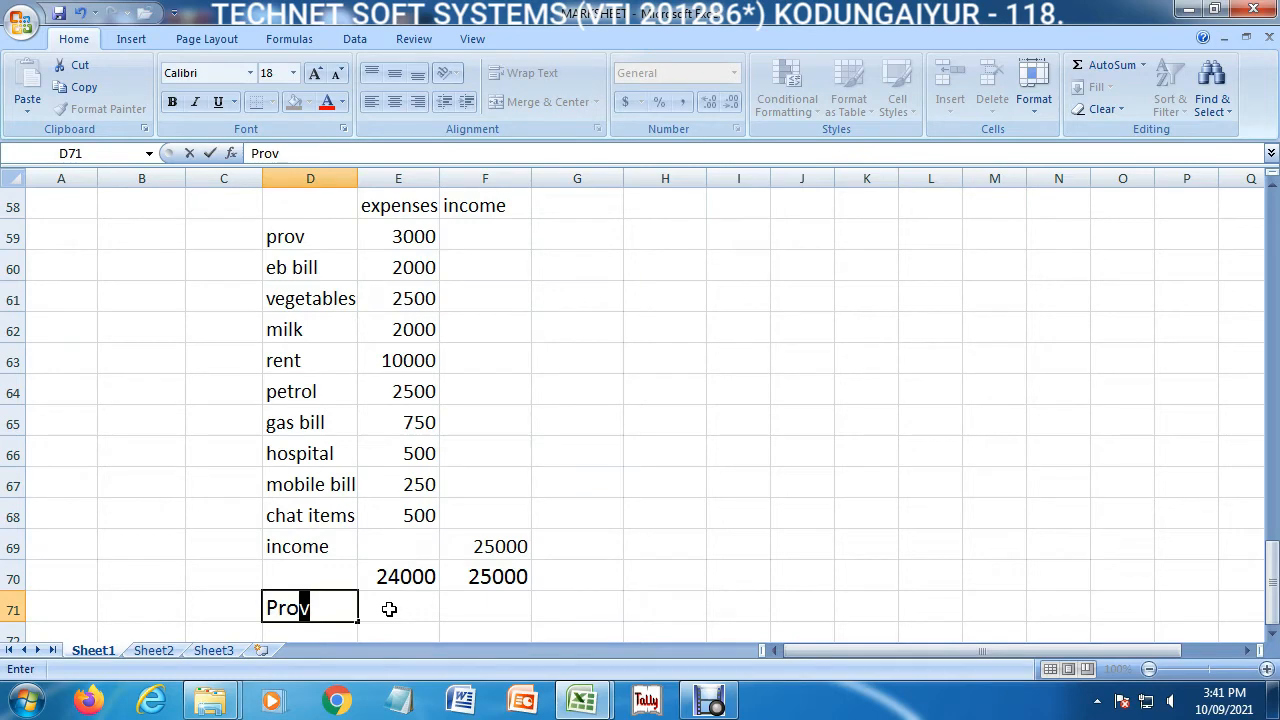
text(fit)
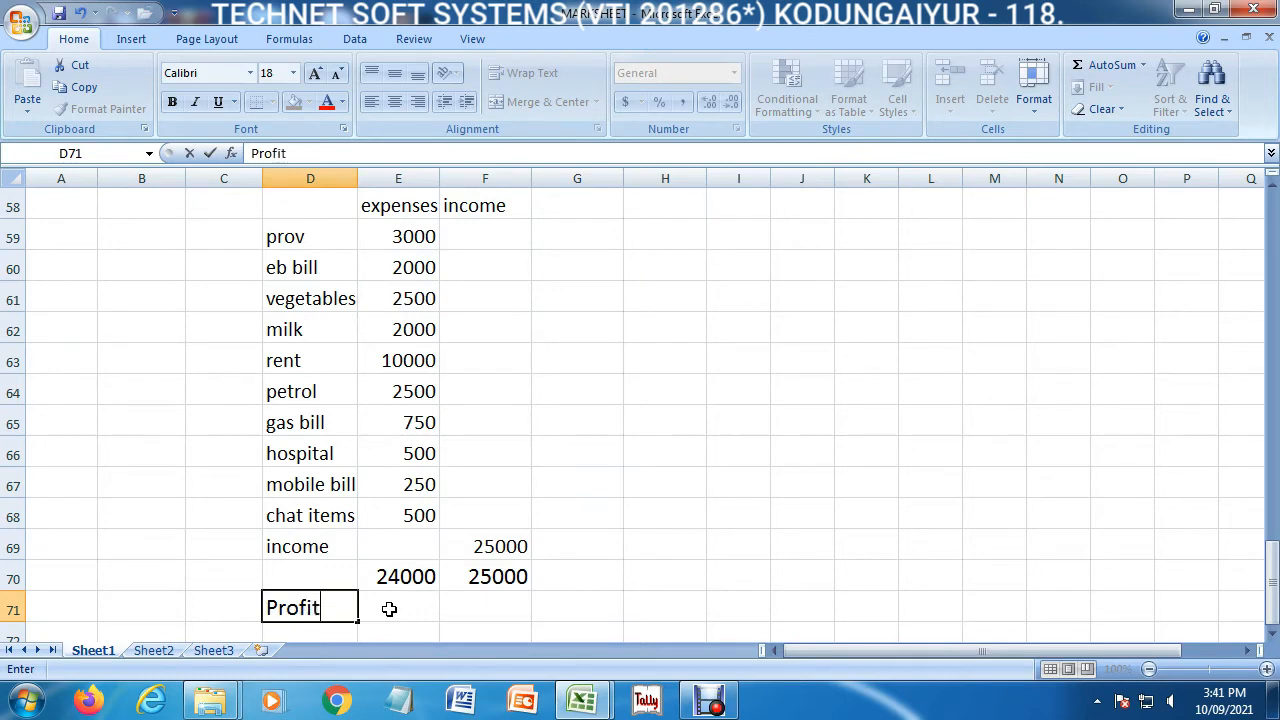
click(474, 613)
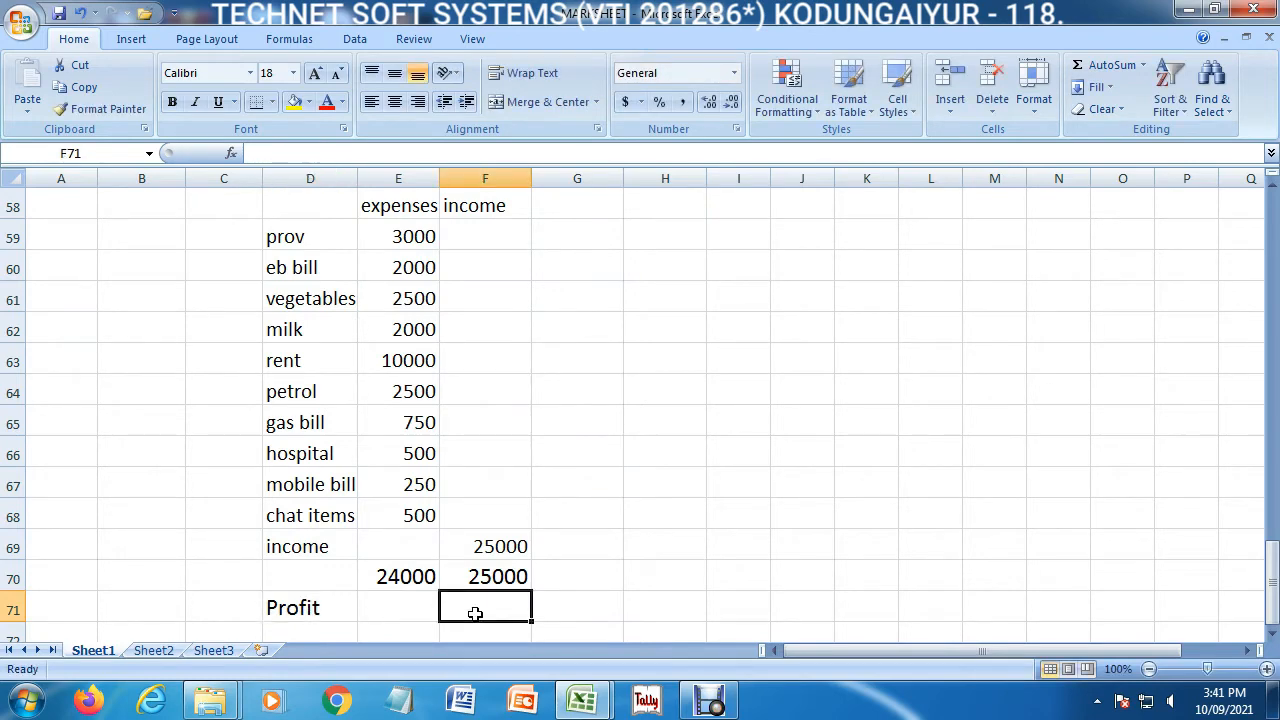
text(=sum)
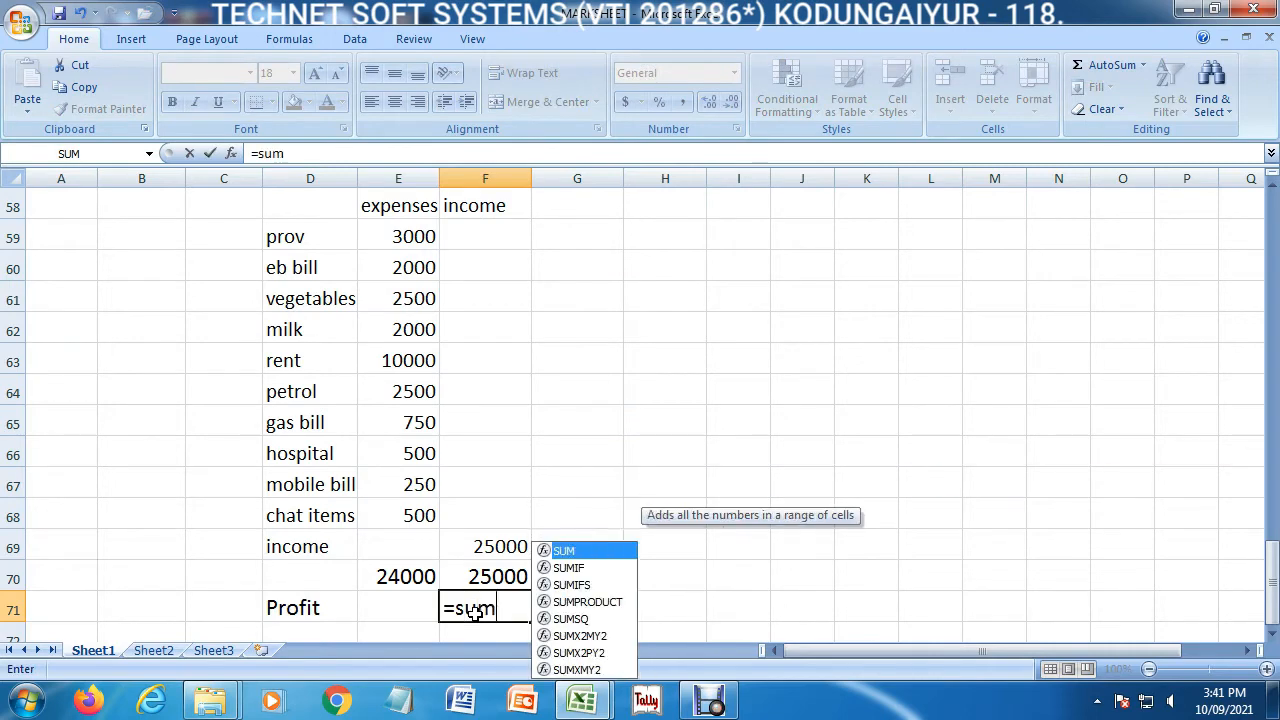
text(()
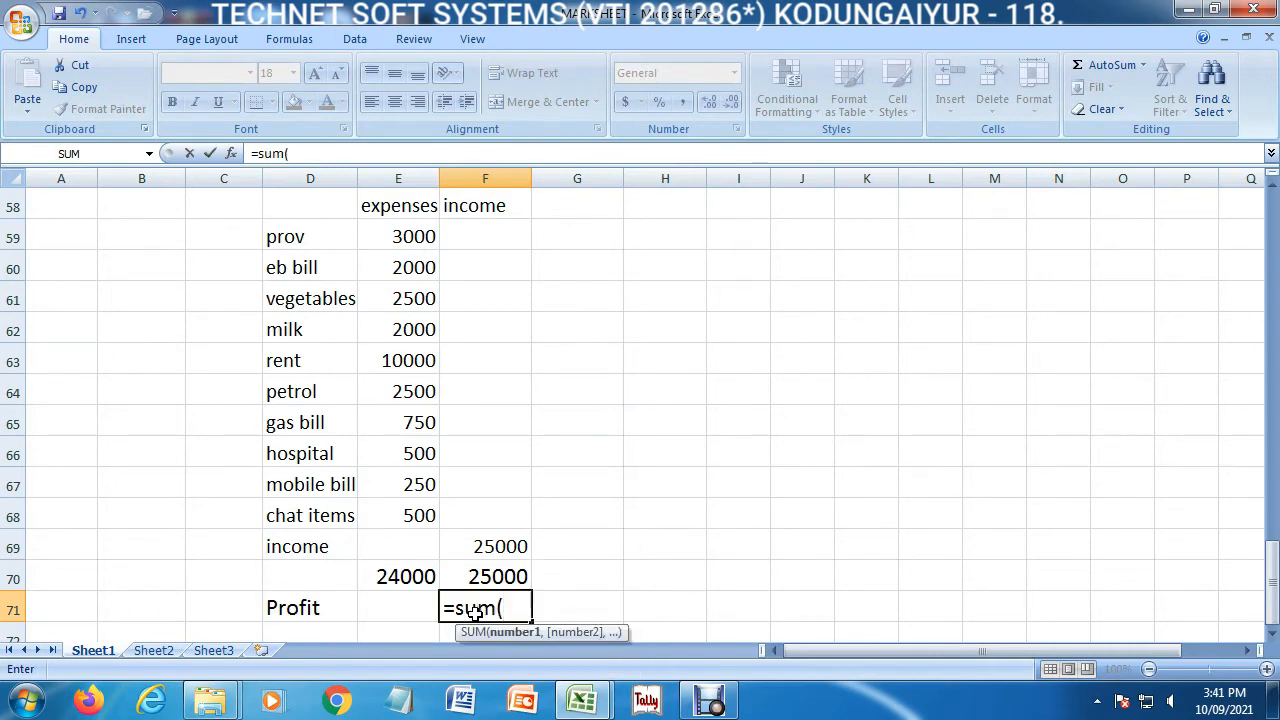
click(492, 578)
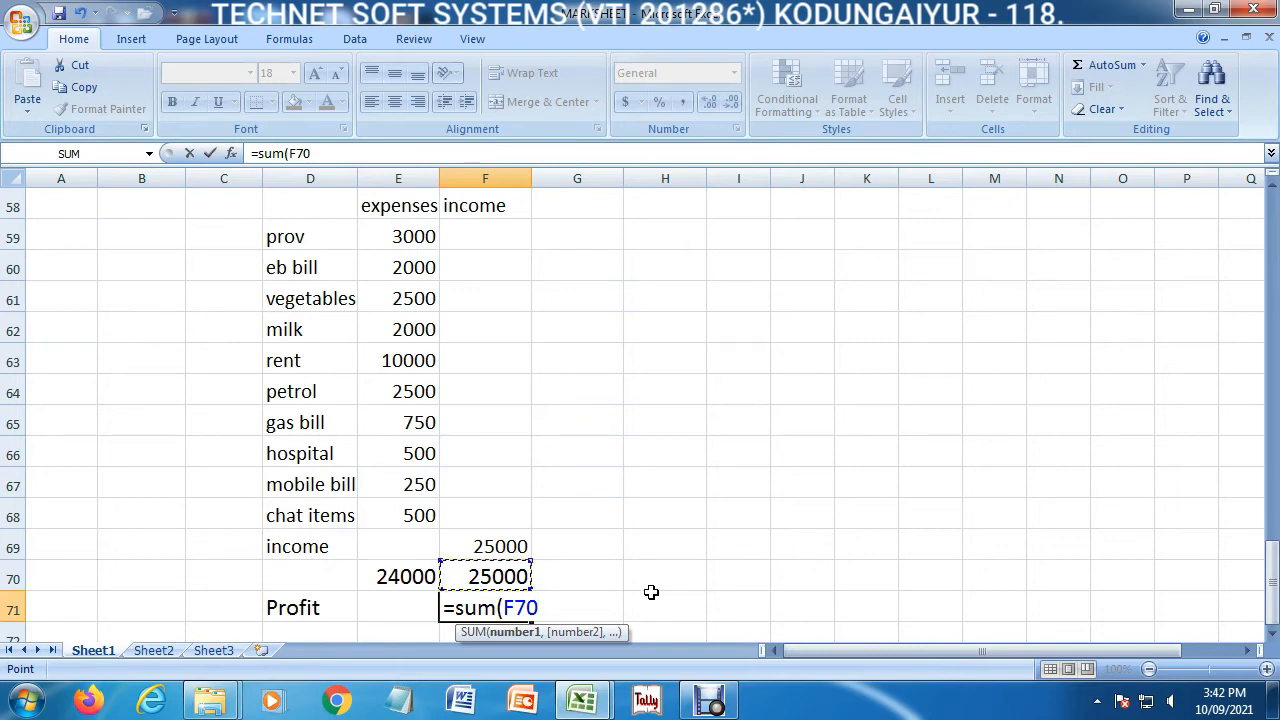
key(super)
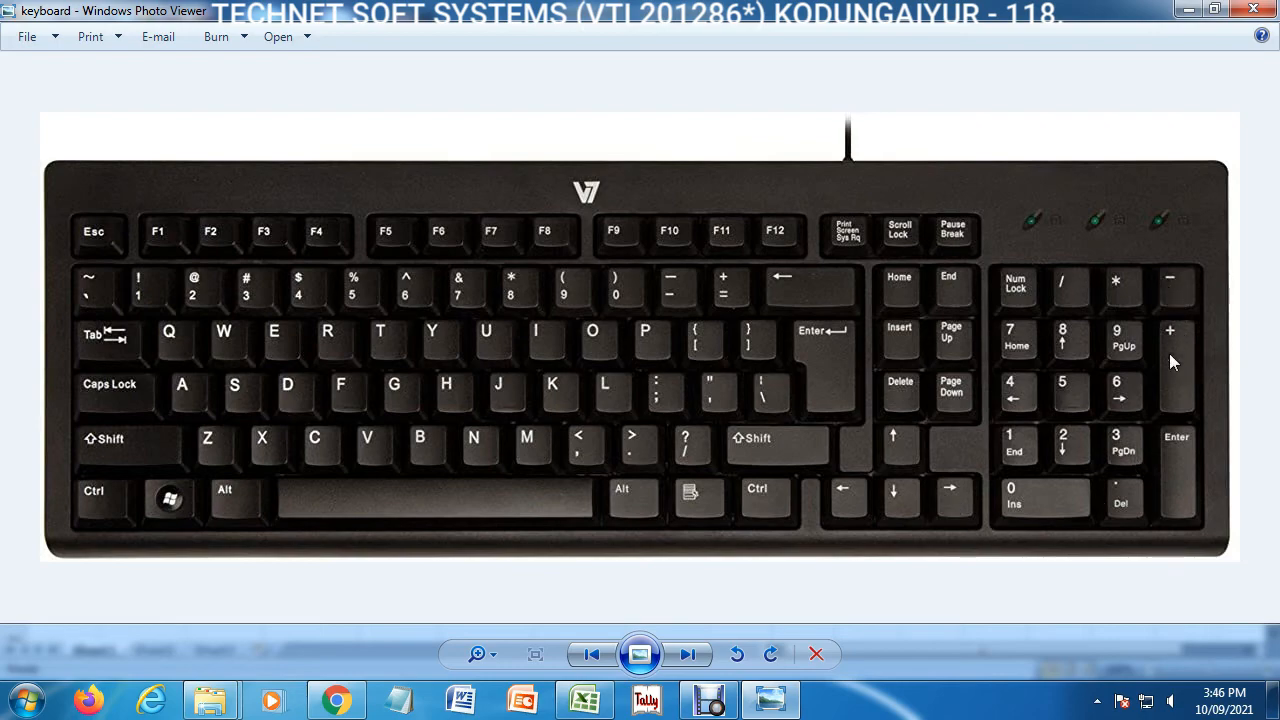
click(1253, 9)
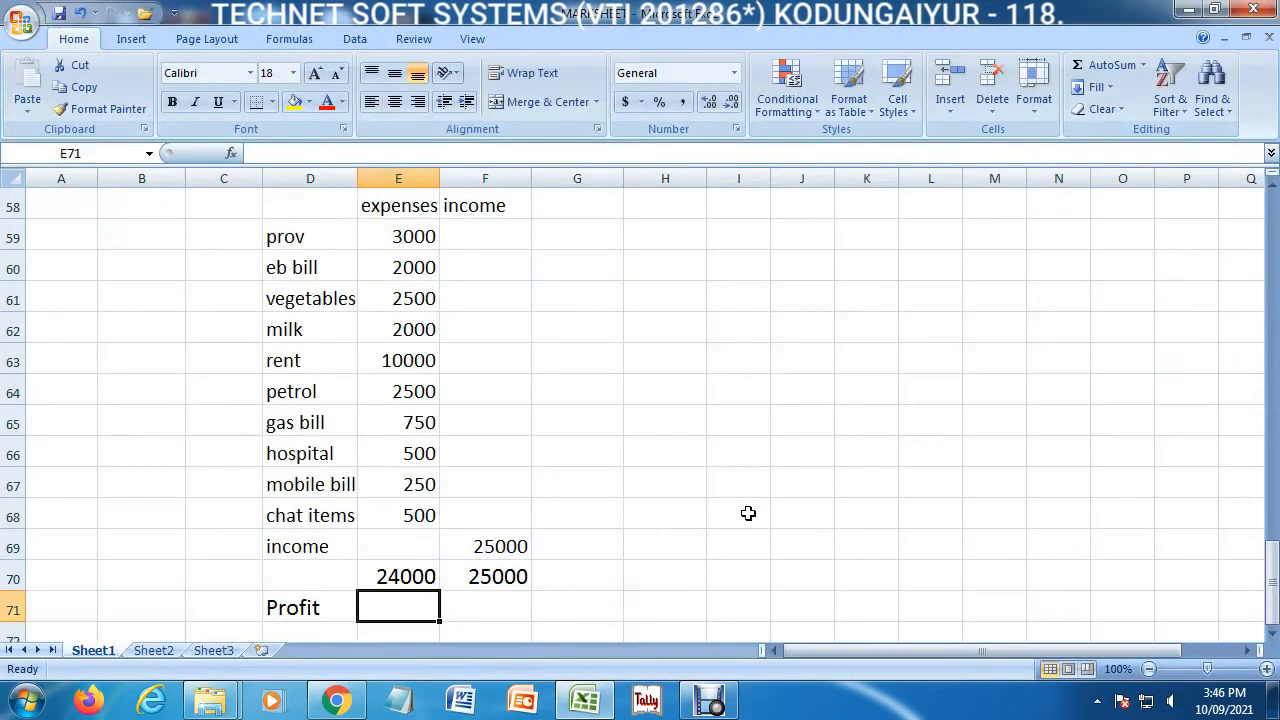
- Calculate the profit in cell F71 with the formula =sum(F70-E70), subtracting total expenses from total income
key(Right)
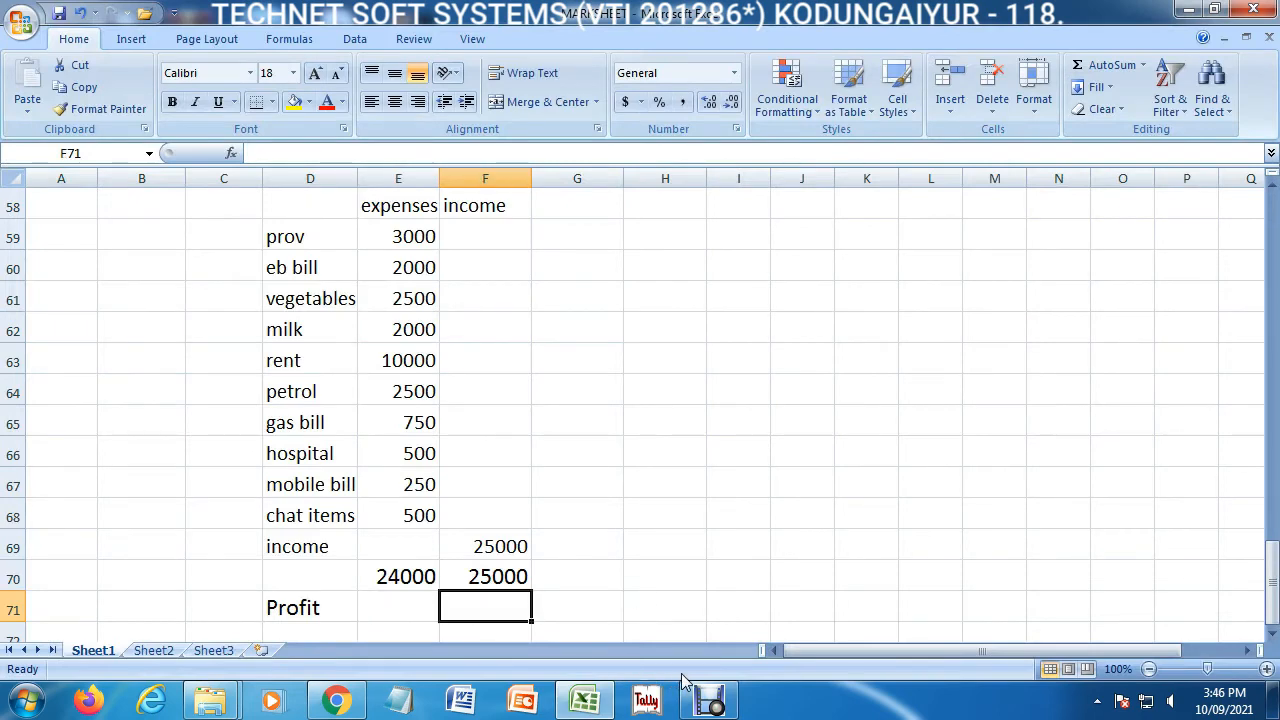
text(=sum()
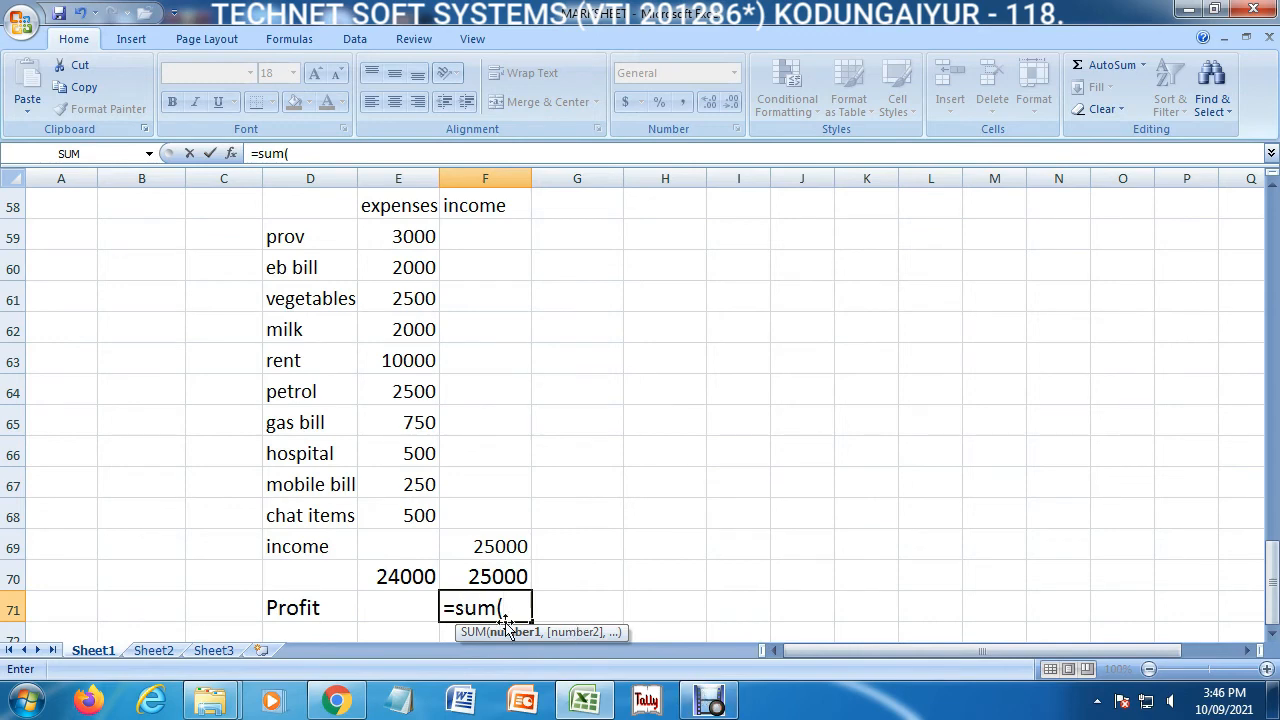
click(478, 576)
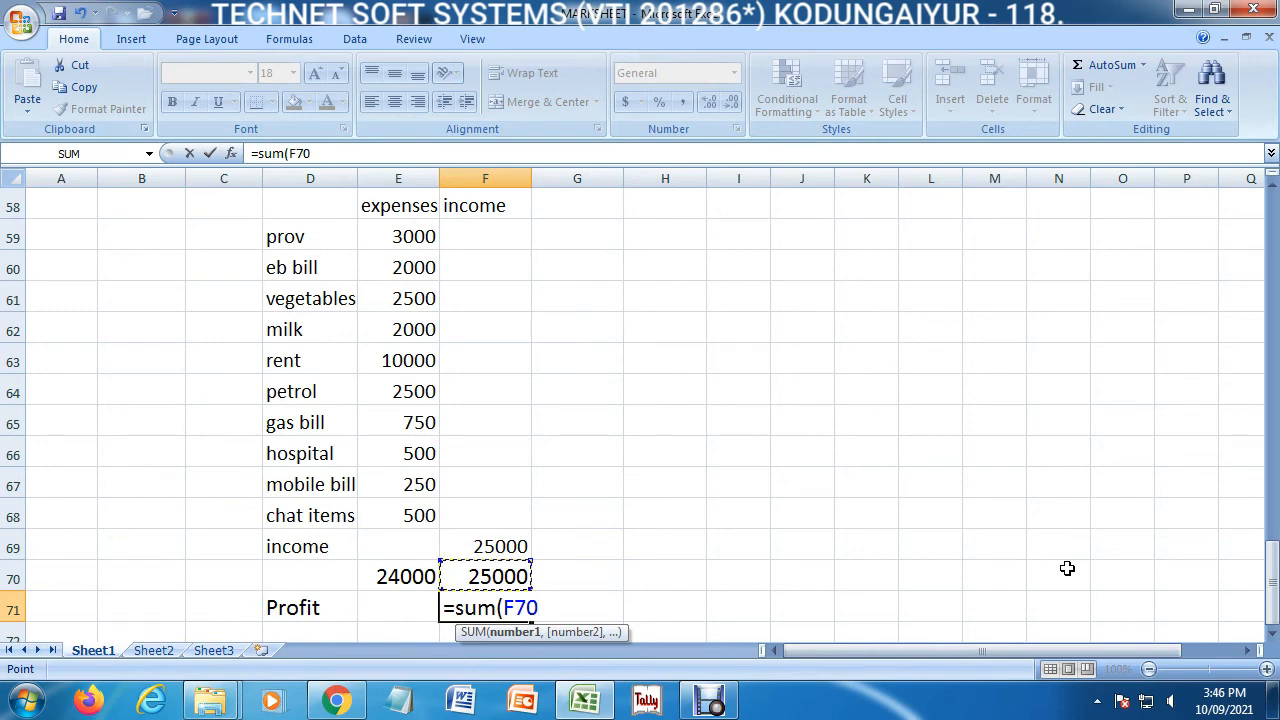
text(-)
click(401, 586)
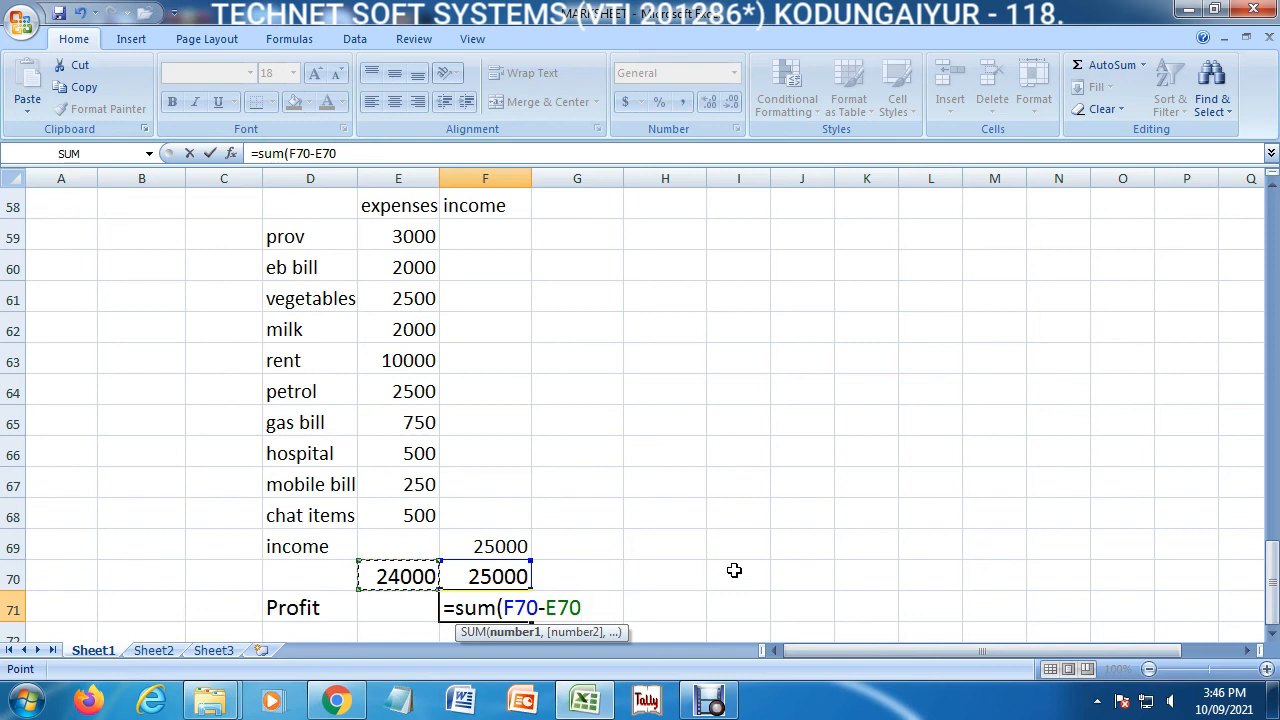
text())
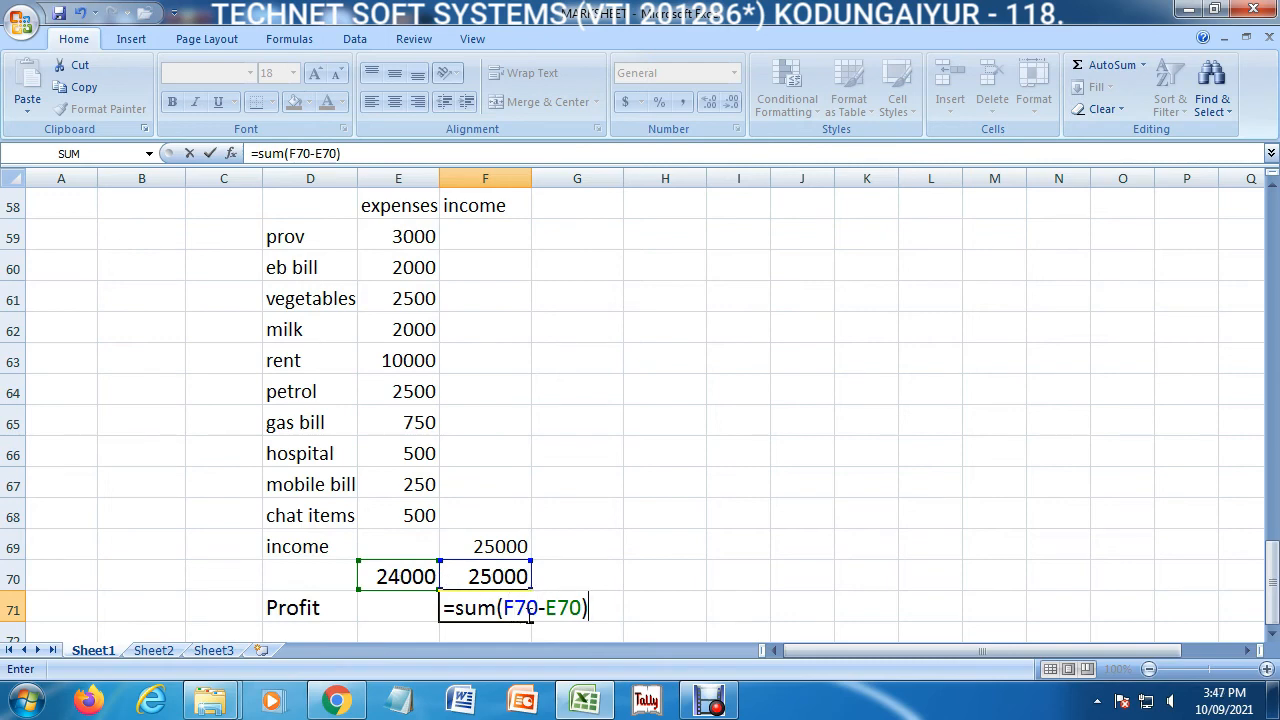
key(Return)
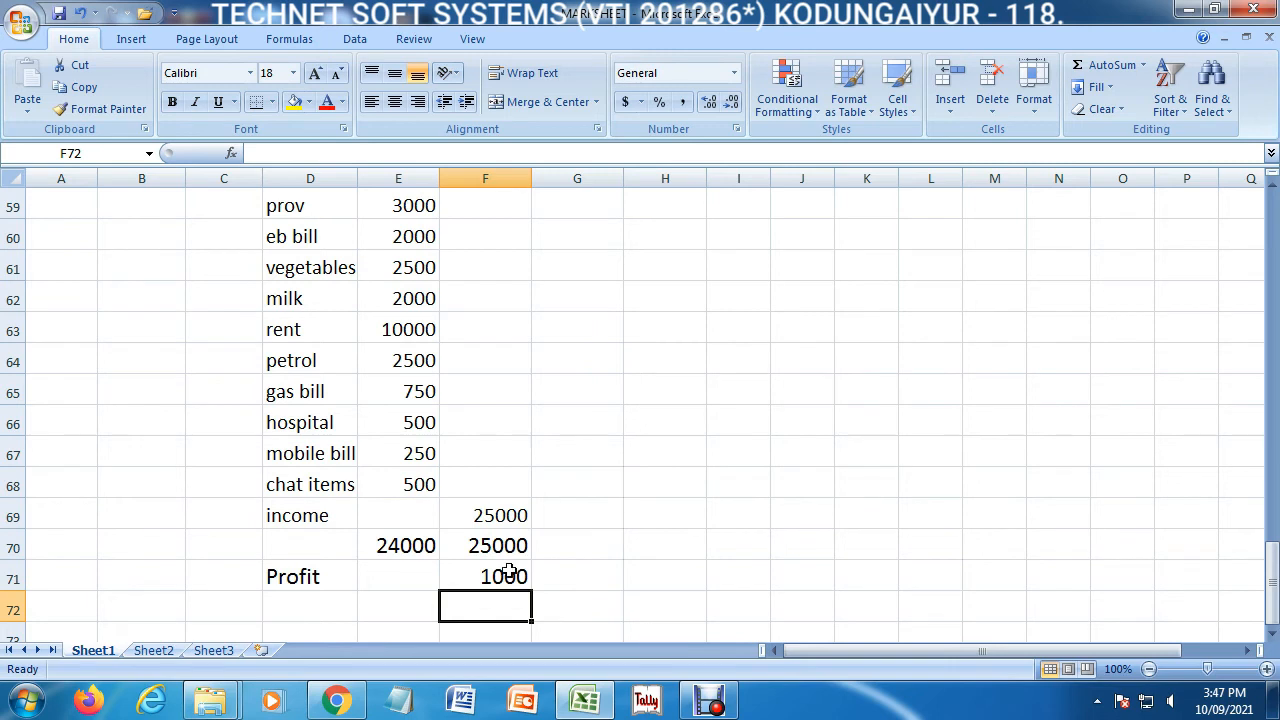
- Change the petrol expense in cell E64 to 3500 to test its effect on the profit
click(412, 363)
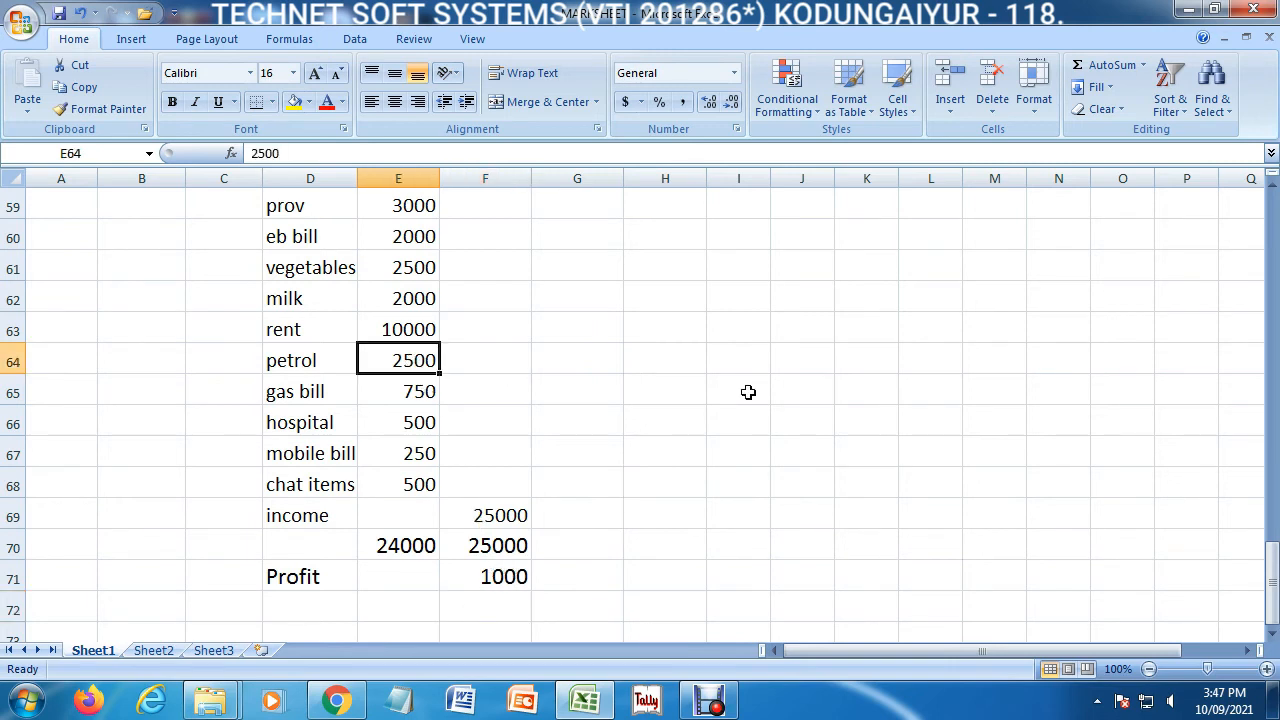
text(3500)
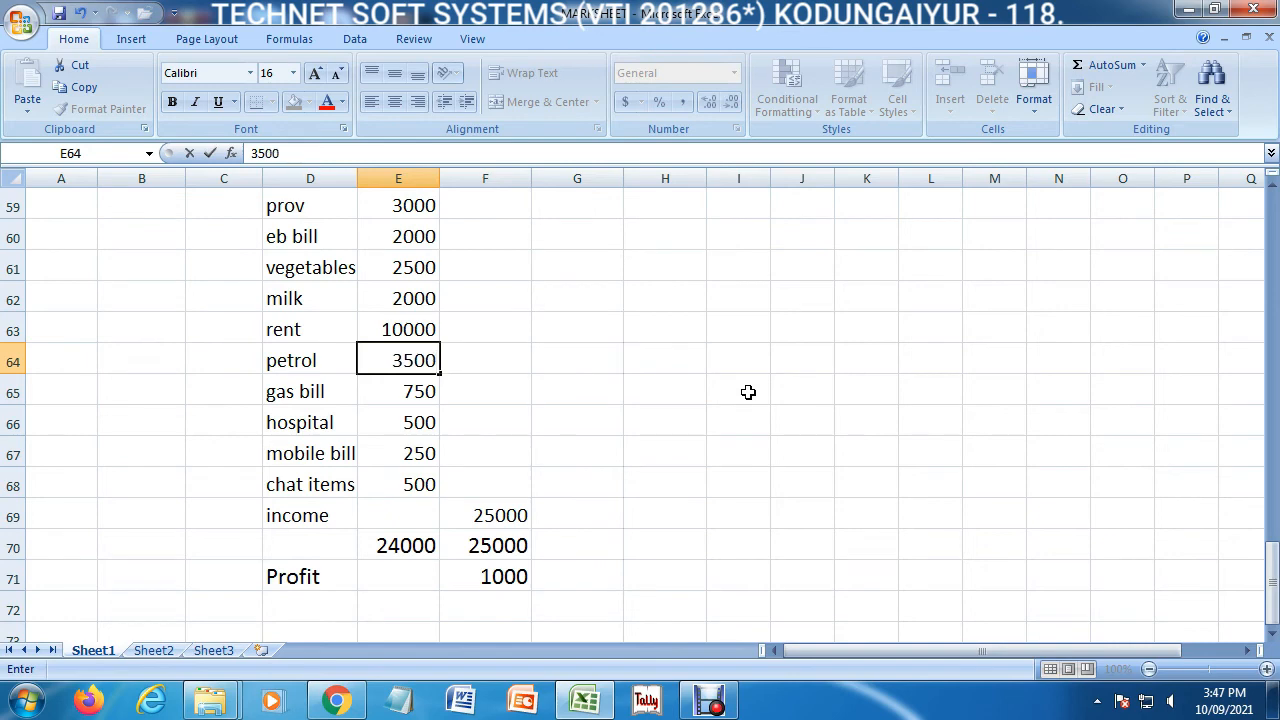
key(Return)
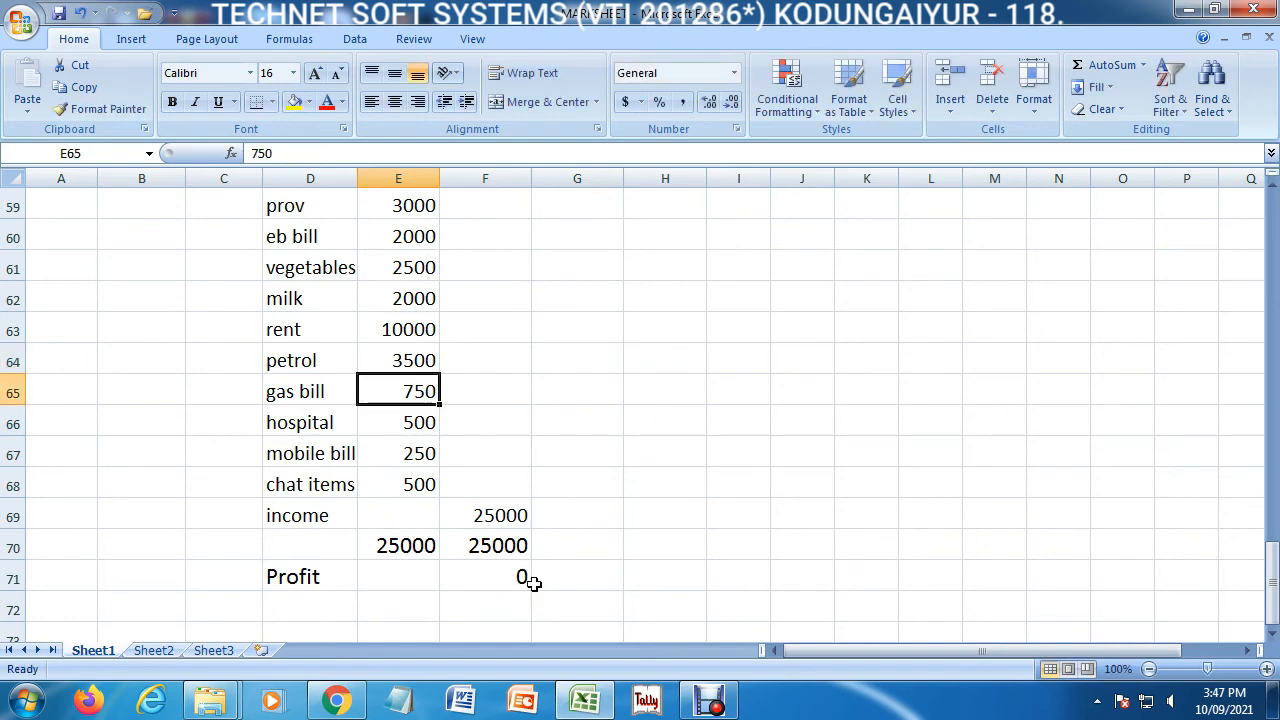
- Raise the petrol expense in cell E64 further to 4500 so that expenses exceed income
click(416, 357)
text(4500)
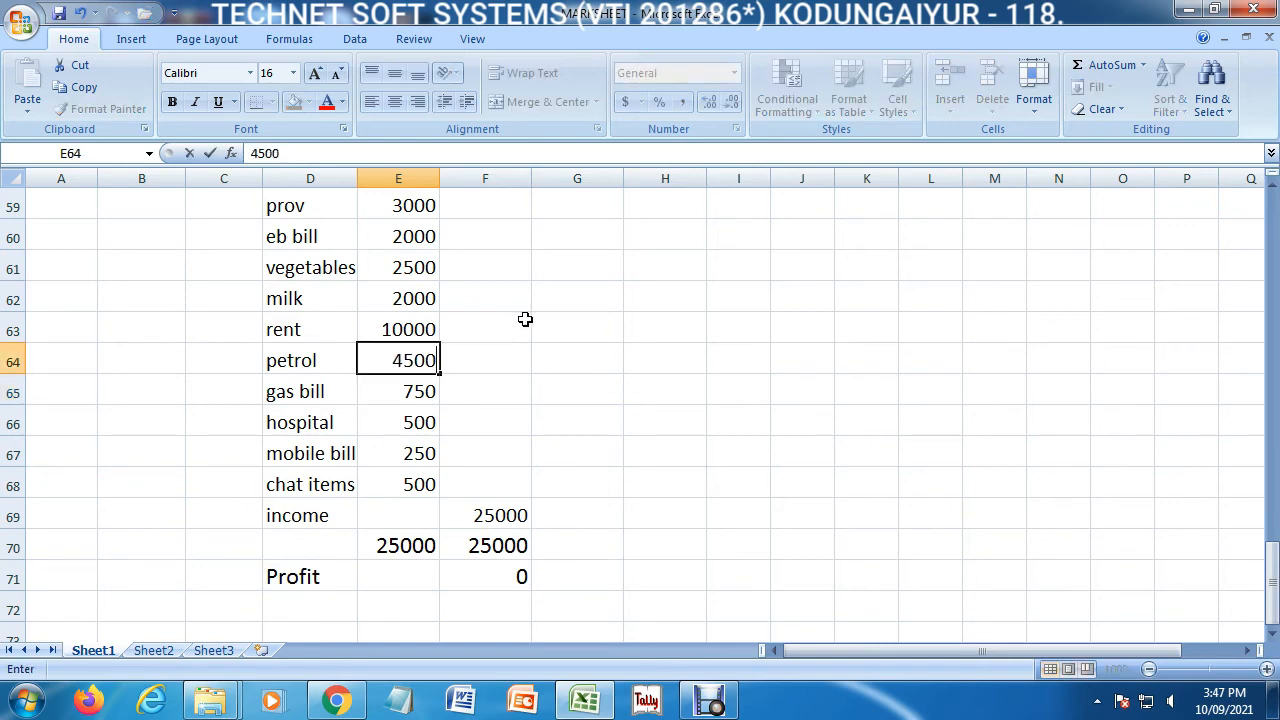
key(Return)
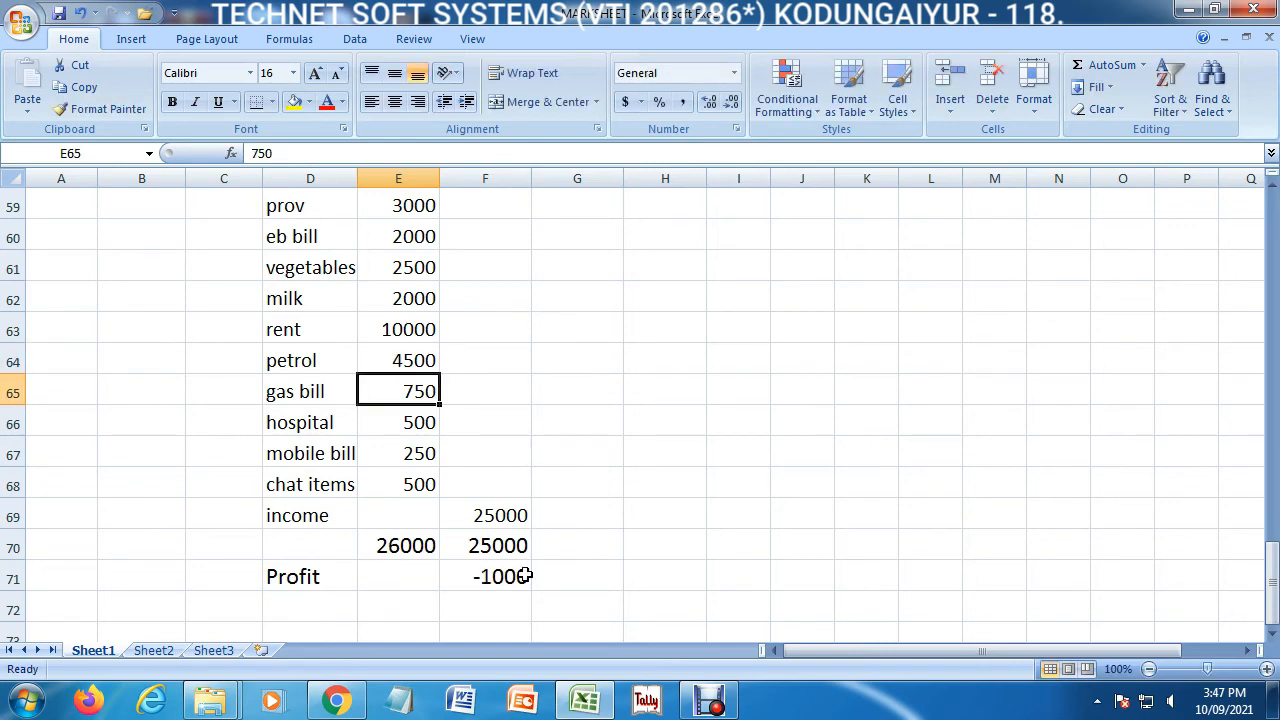
- Replace the result label in cell D71 with "loss"
click(320, 578)
text(loss)
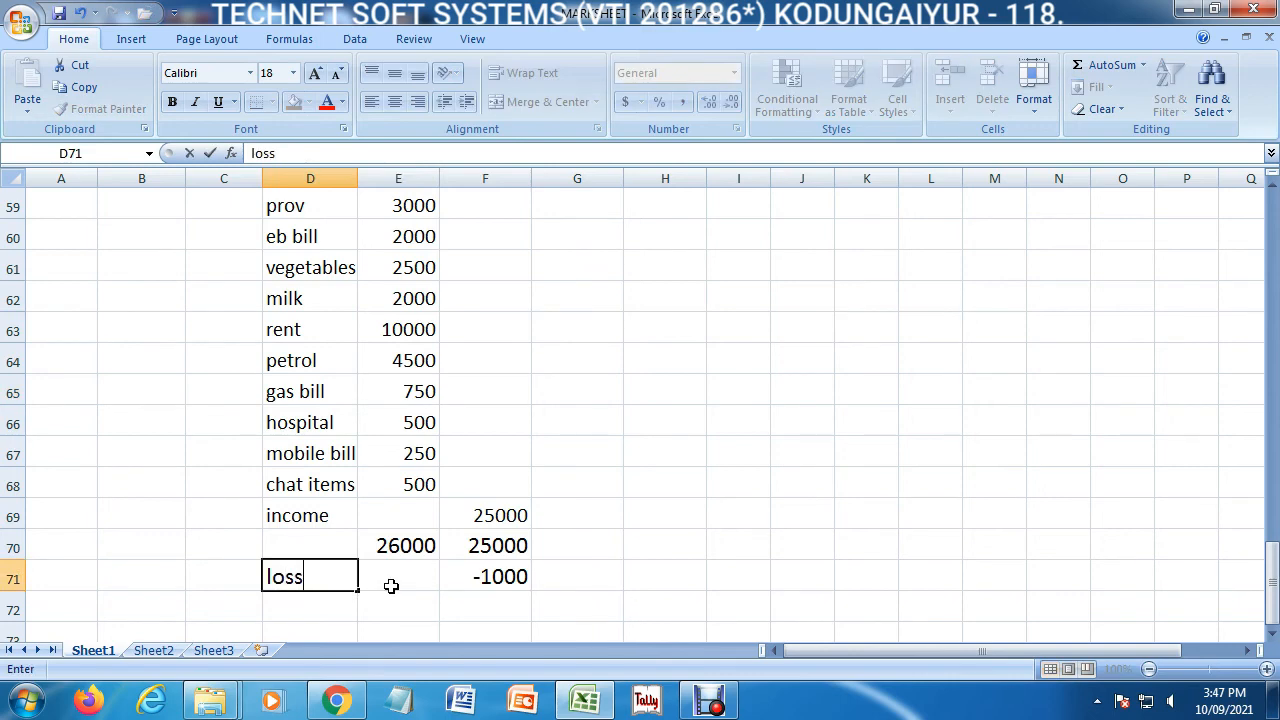
key(Return)
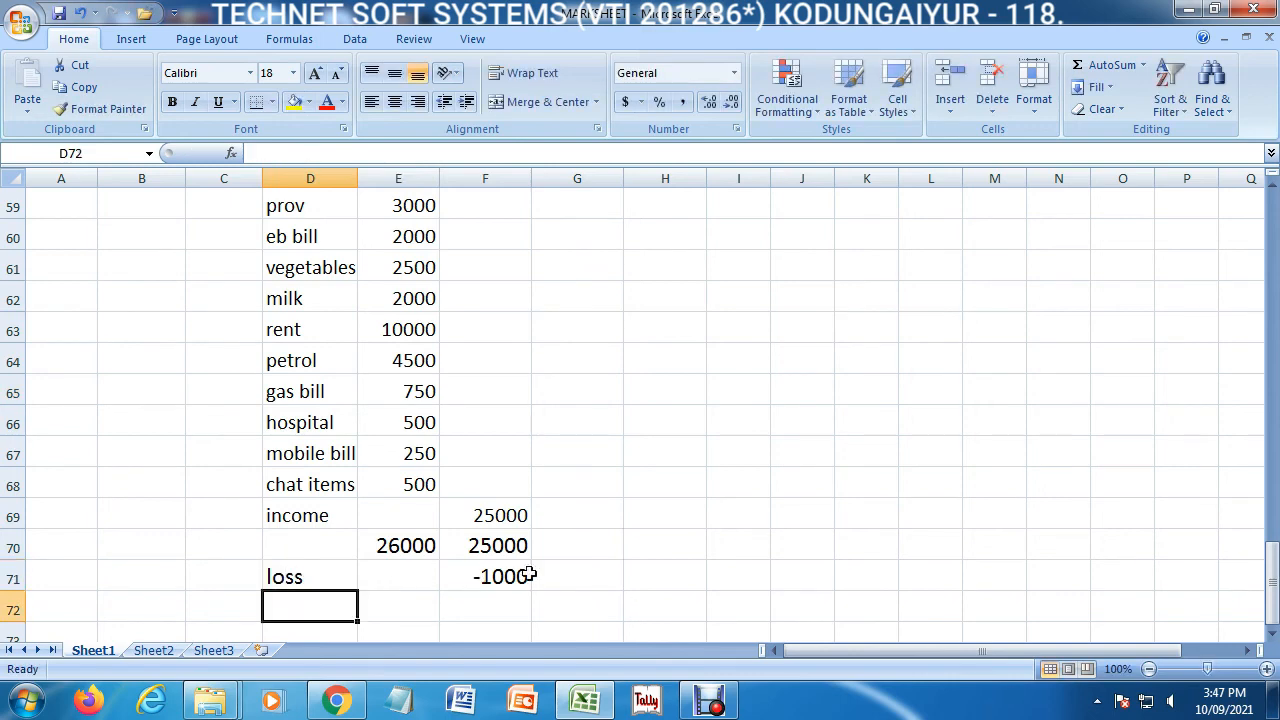
- Change the result label in cell D71 to "Deficit"
click(310, 578)
text(Deficit)
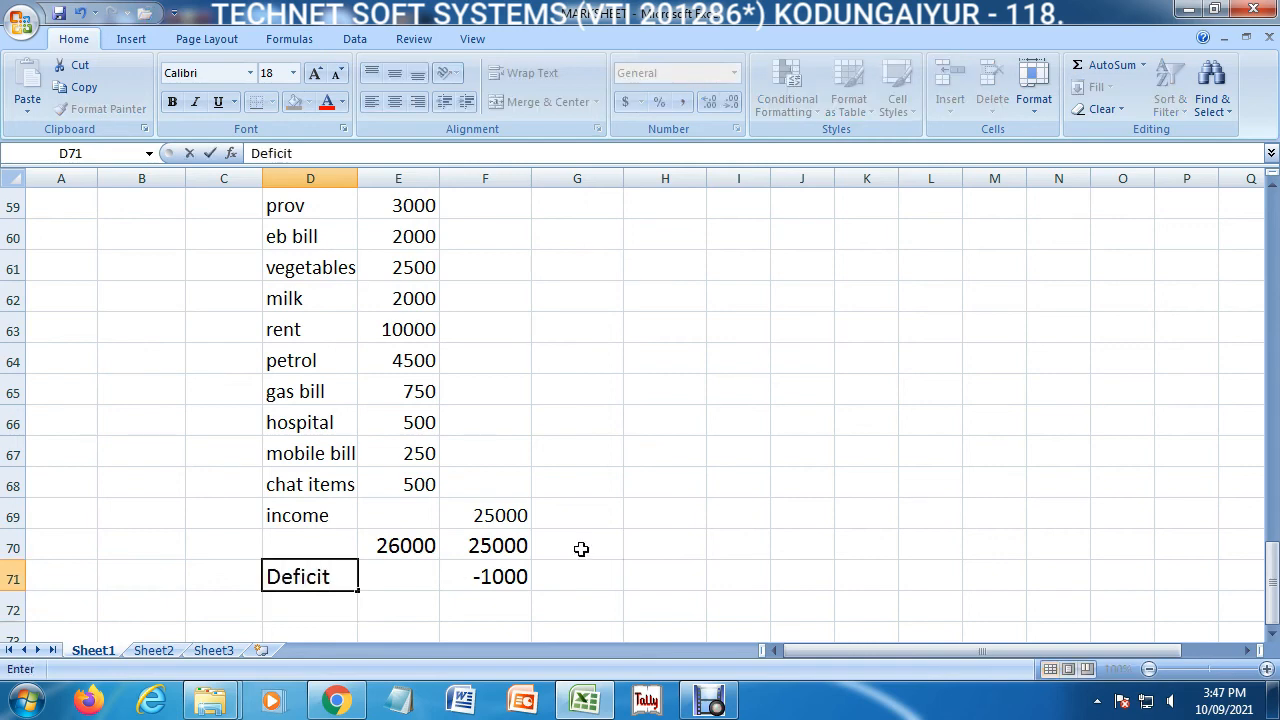
key(Return)
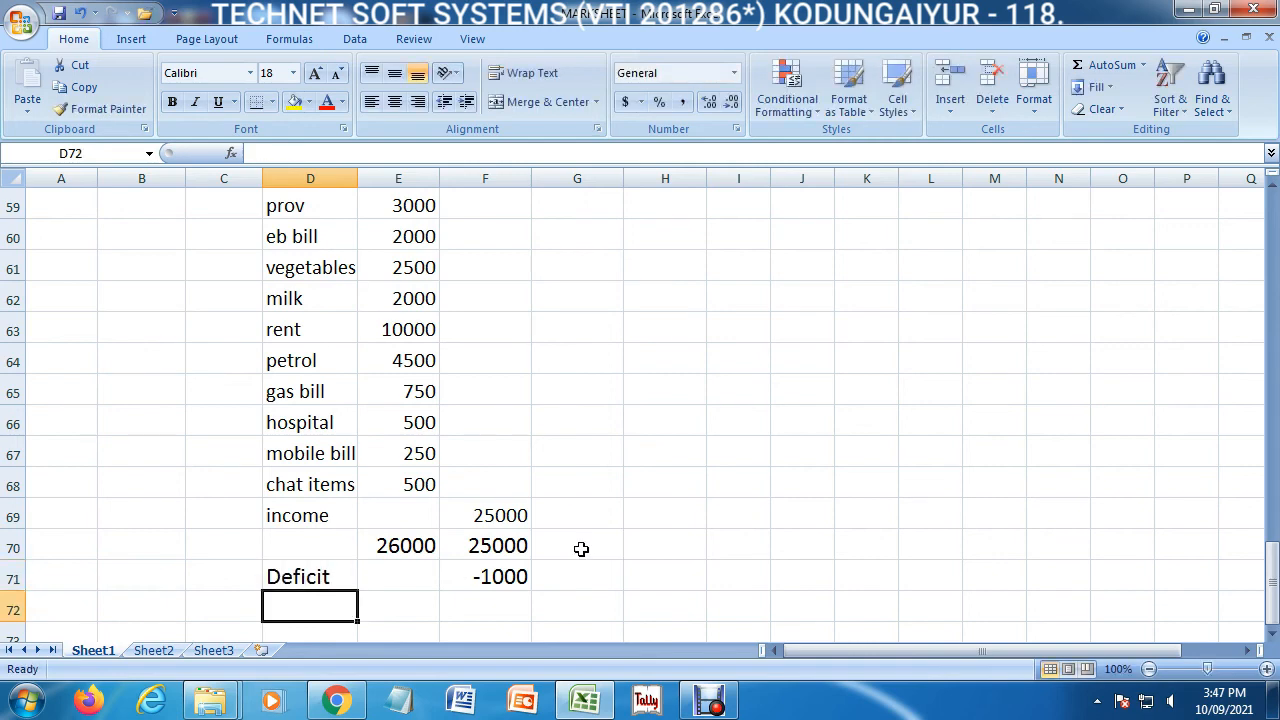
- Rename the result label in cell D71 to "Surplus", overwriting the suggested title text
key(Up)
text(S)
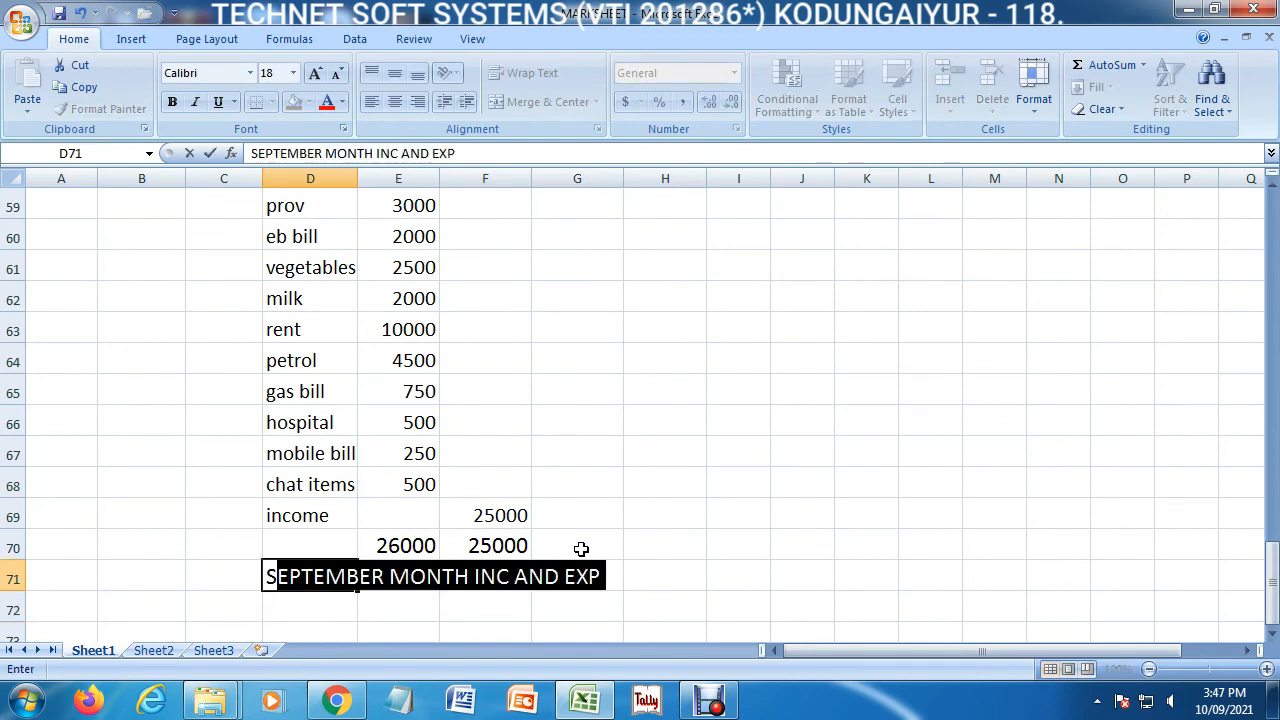
text(urplus)
key(Return)
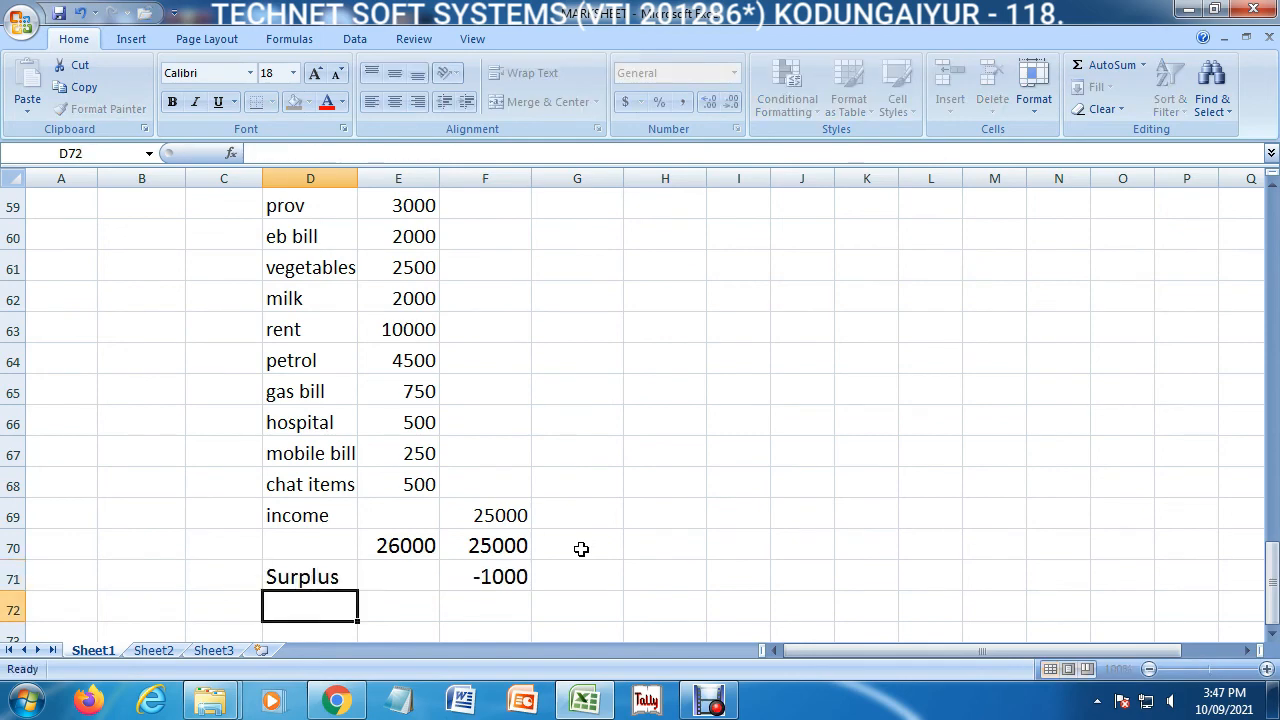
- Set the petrol expense in cell E64 back to 2500
key(Up)
key(Up)
key(Up)
key(Up)
key(Up)
key(Up)
key(Up)
key(Up)
key(Right)
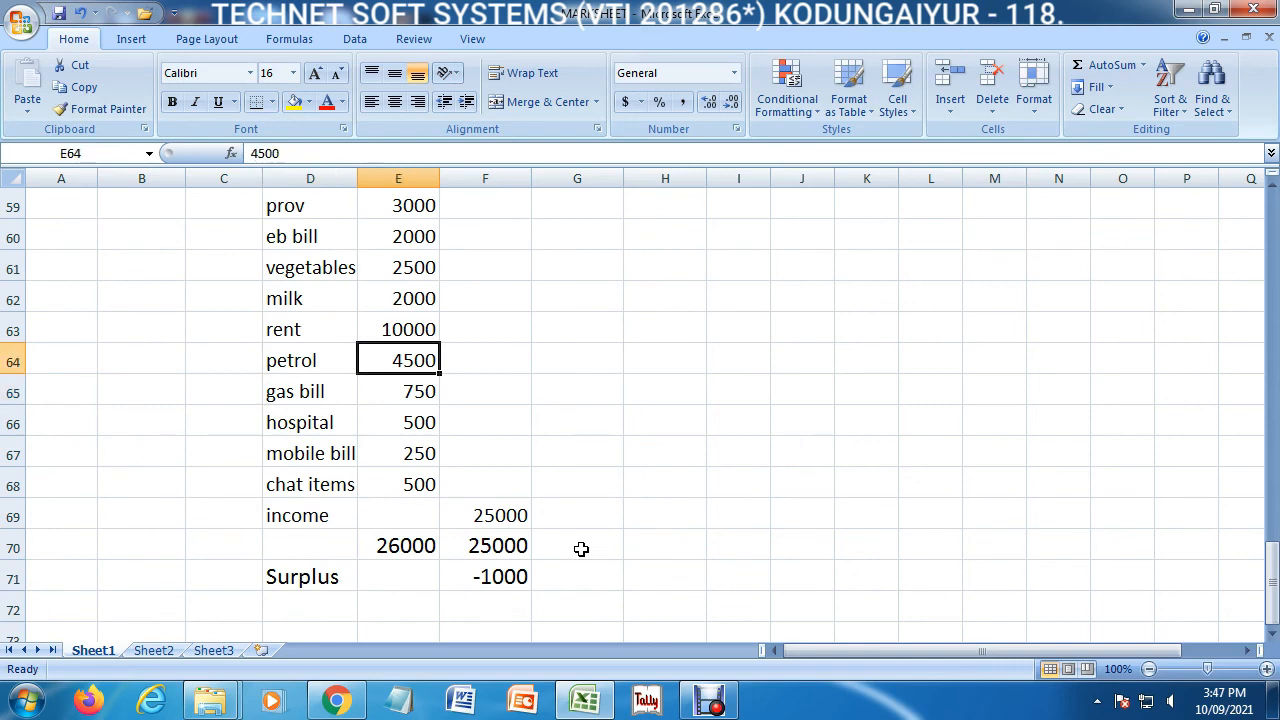
text(2500)
key(Return)
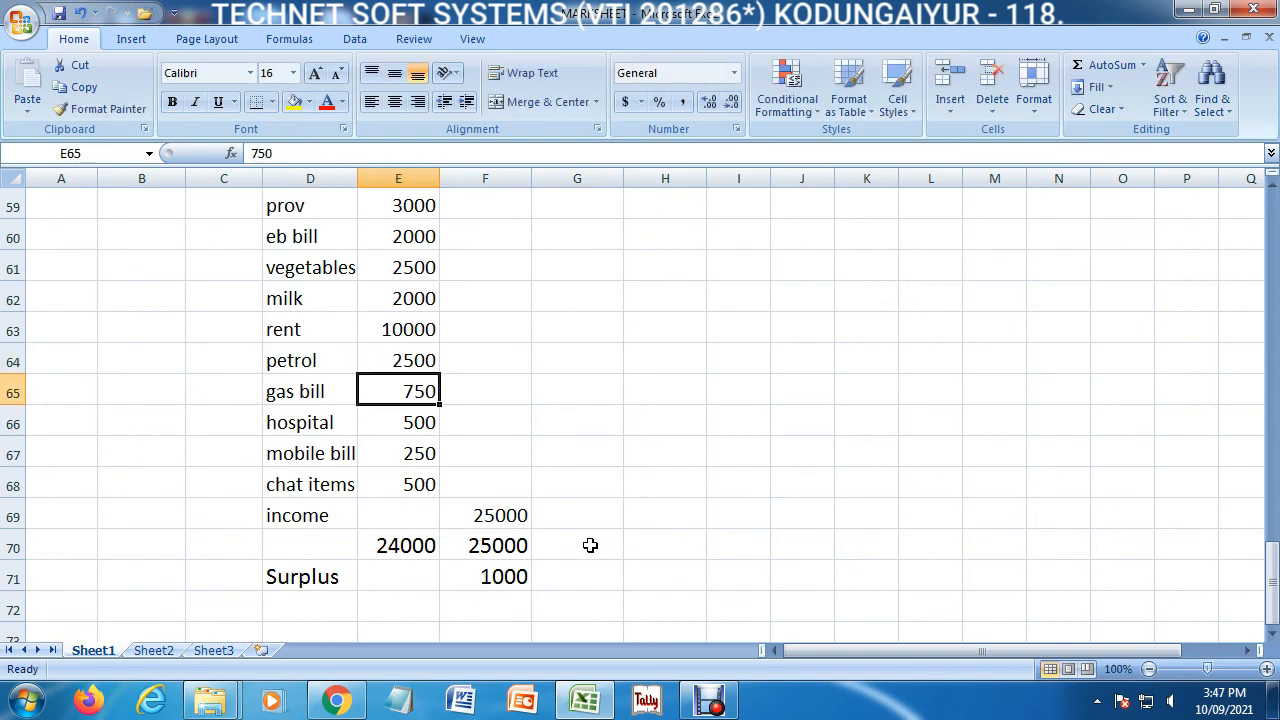